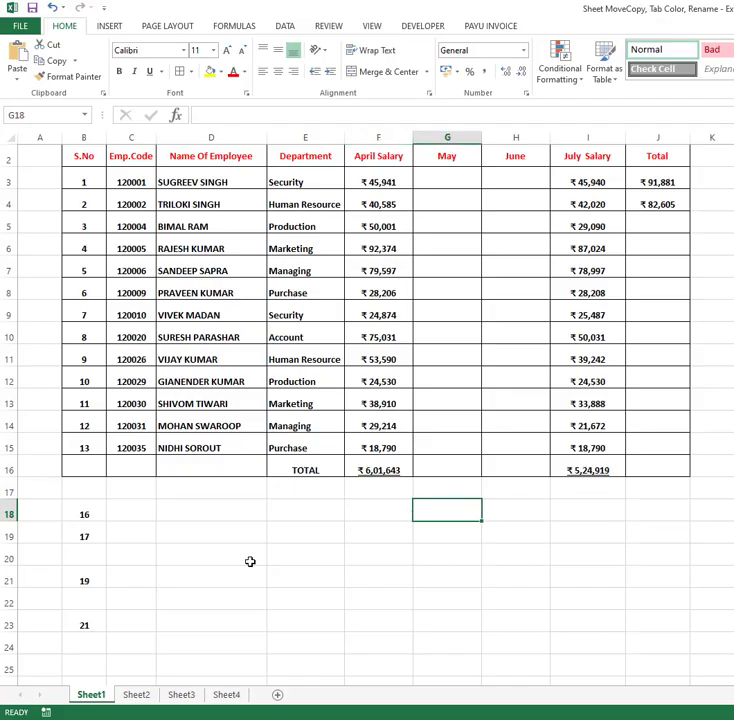
Move along row 18, extend a selection down column E, and settle on cell D20.
{"action": "key", "text": "Left"}
{"action": "key", "text": "Left"}
{"action": "key", "text": "Left"}
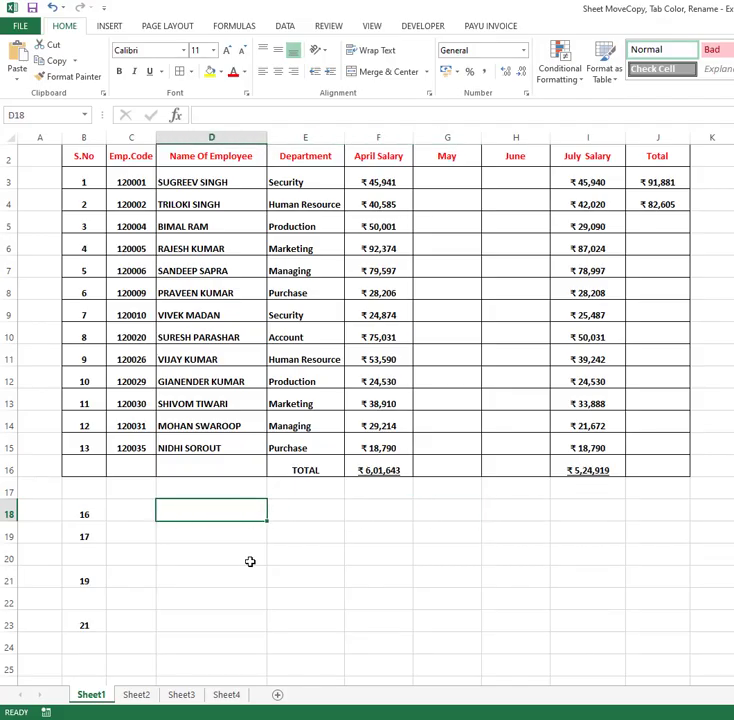
{"action": "key", "text": "Right"}
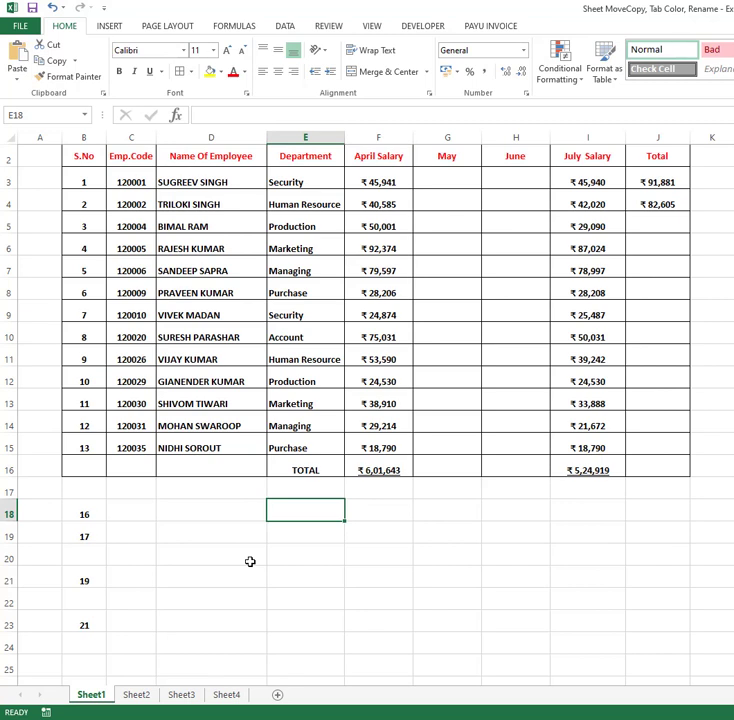
{"action": "key", "text": "shift+Down"}
{"action": "key", "text": "shift+Down"}
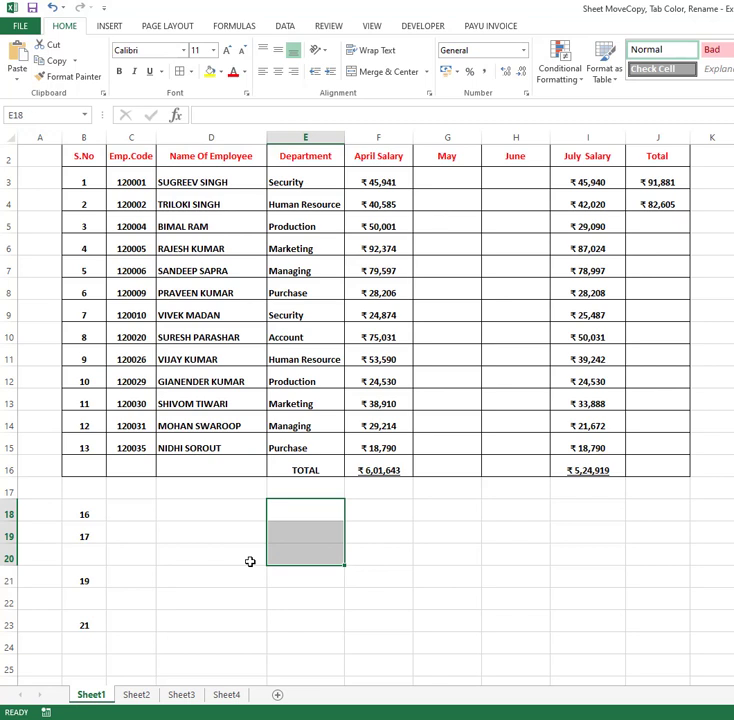
{"action": "left_click", "coordinate": [250, 561]}
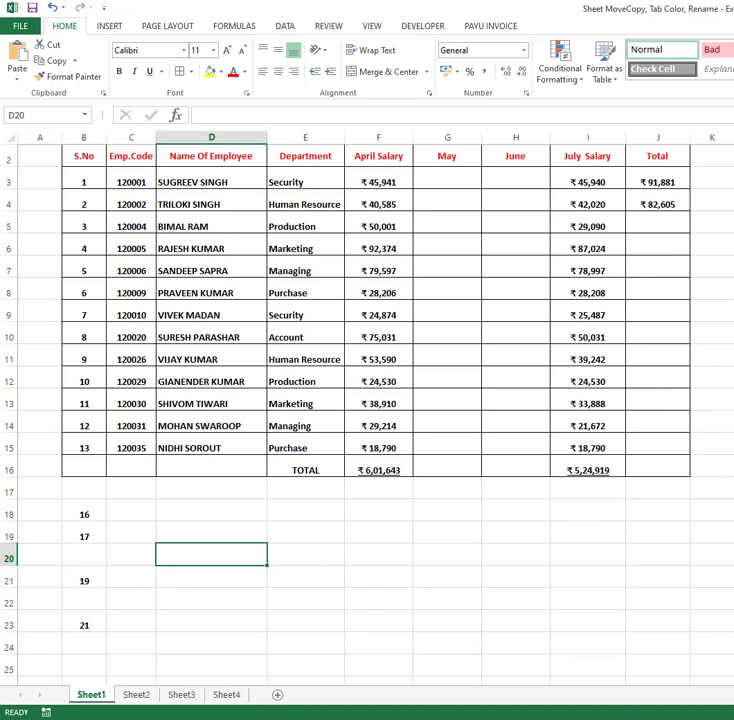
{"action": "key", "text": "Up"}
{"action": "key", "text": "Up"}
{"action": "key", "text": "Right"}
{"action": "key", "text": "Right"}
{"action": "key", "text": "Right"}
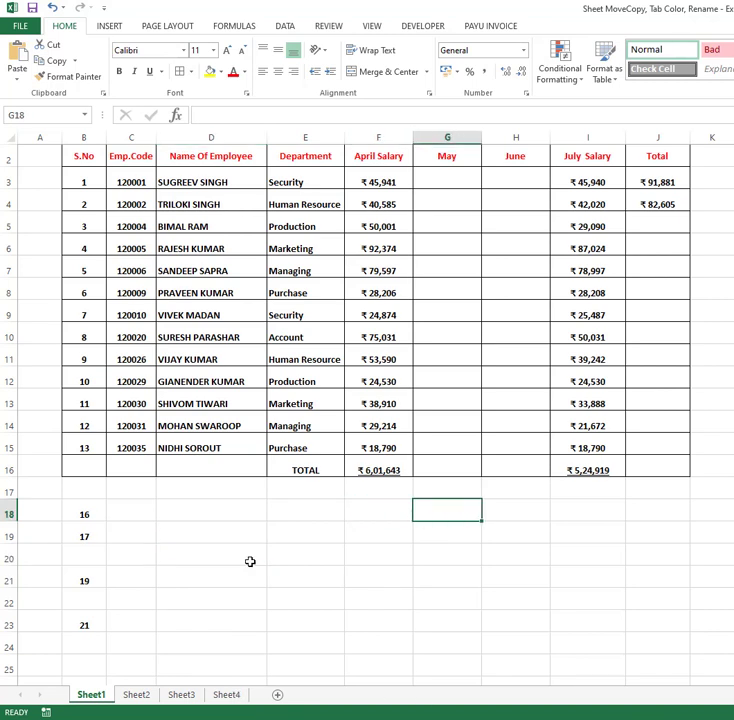
{"action": "key", "text": "Left"}
{"action": "key", "text": "Left"}
{"action": "key", "text": "Left"}
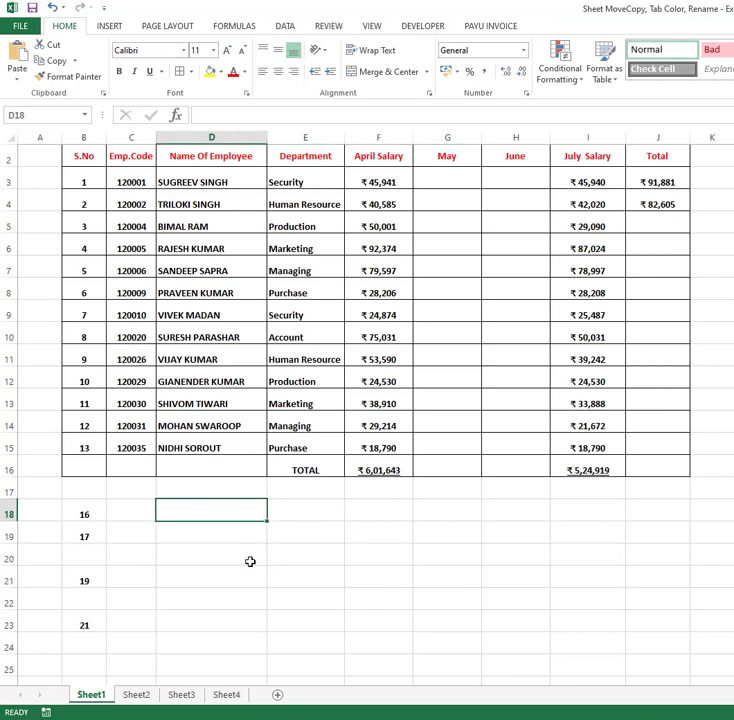
{"action": "key", "text": "Right"}
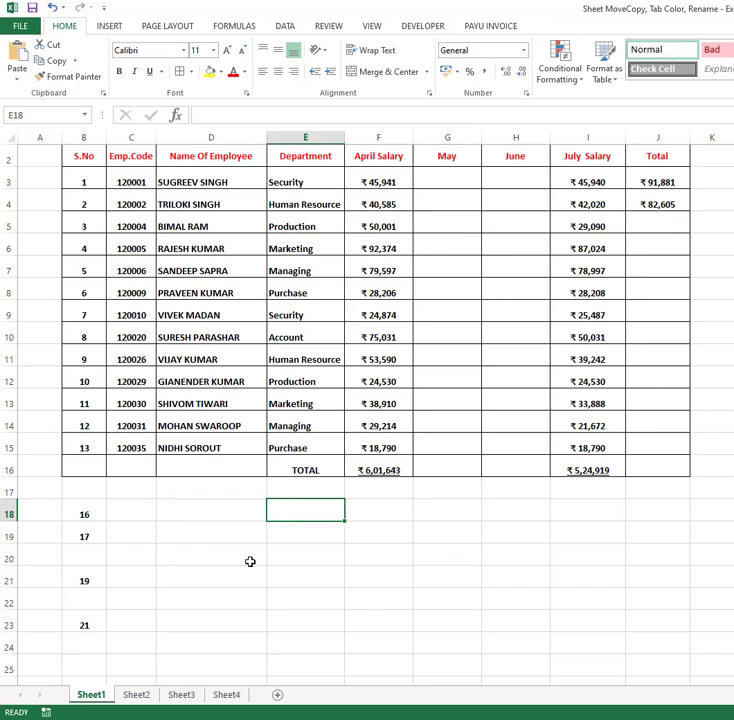
{"action": "key", "text": "shift+Down"}
{"action": "key", "text": "shift+Down"}
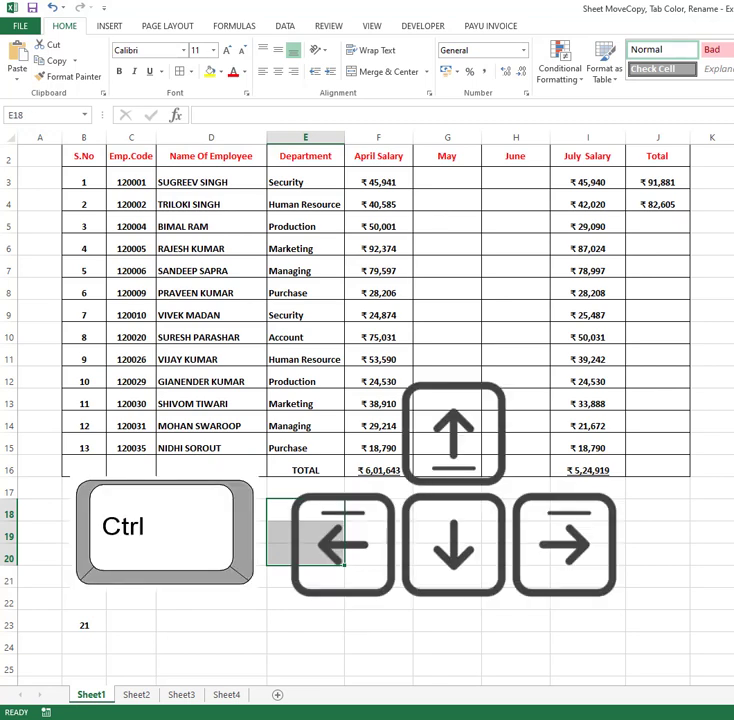
{"action": "left_click", "coordinate": [211, 558]}
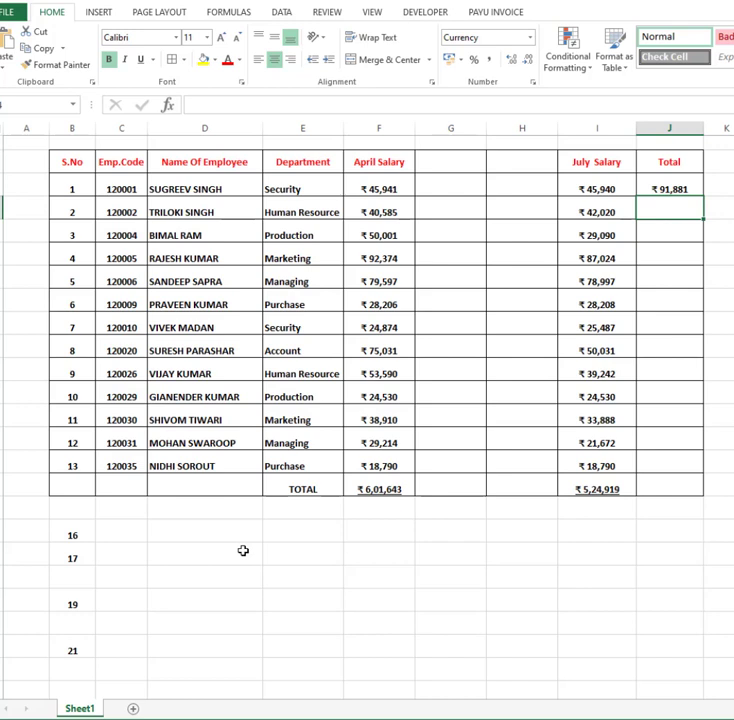
{"action": "left_click", "coordinate": [325, 530]}
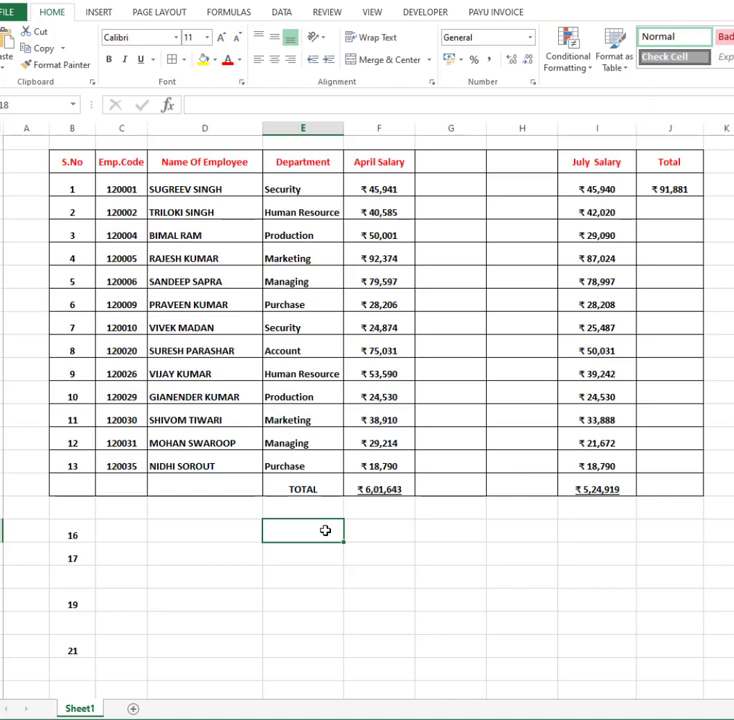
{"action": "key", "text": "Up"}
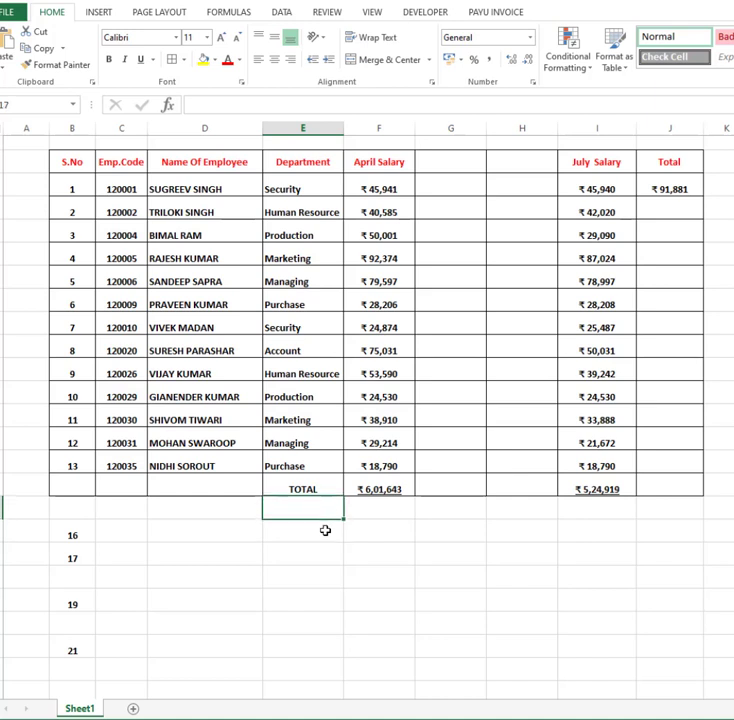
{"action": "left_click", "coordinate": [325, 530]}
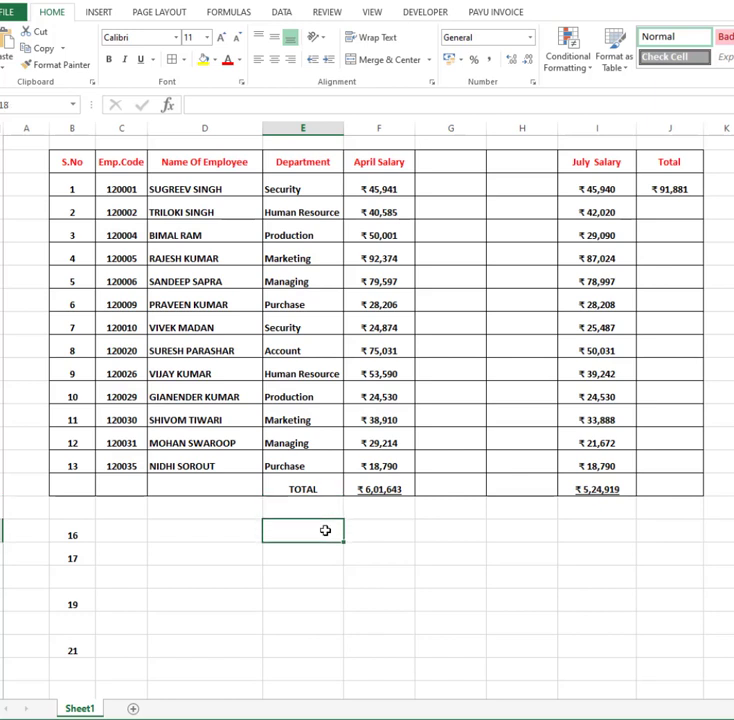
{"action": "key", "text": "Left"}
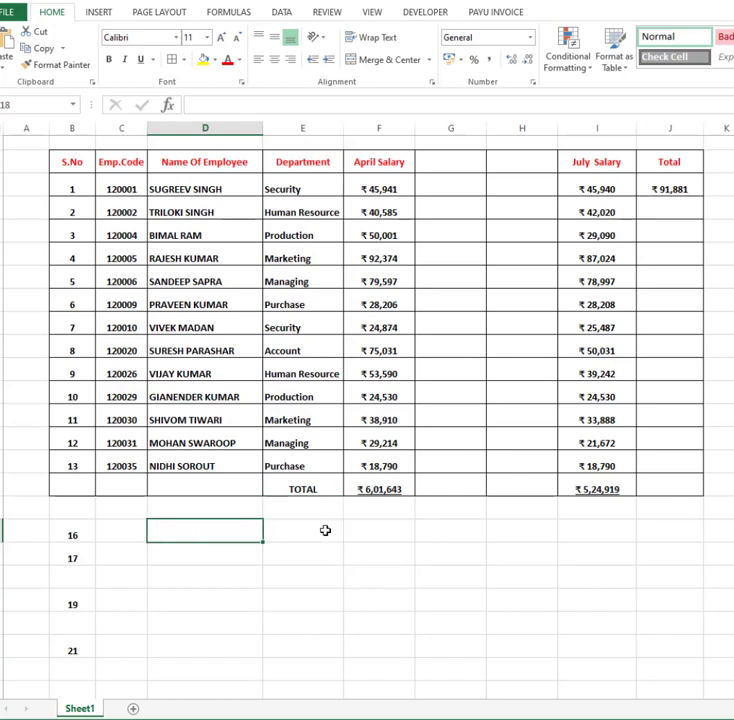
{"action": "key", "text": "Right"}
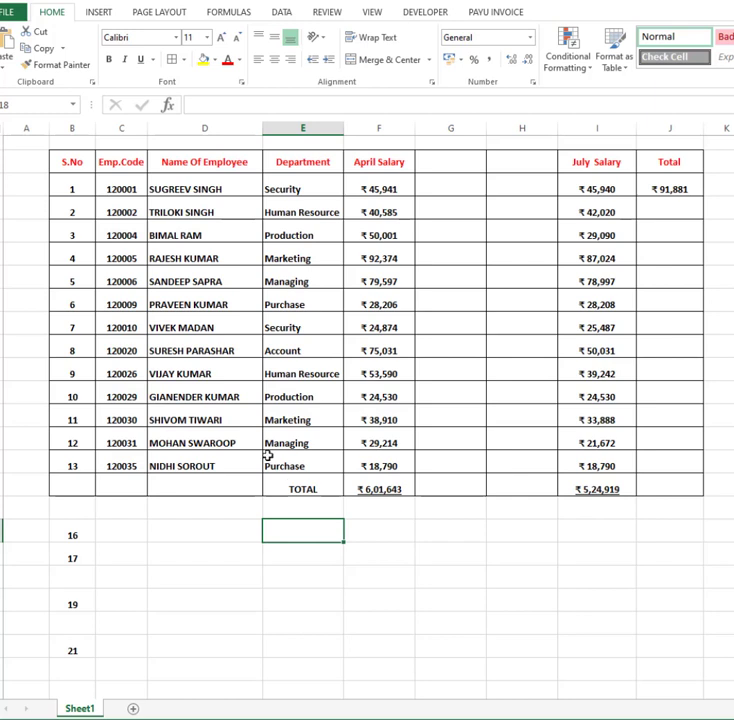
{"action": "left_click", "coordinate": [291, 487]}
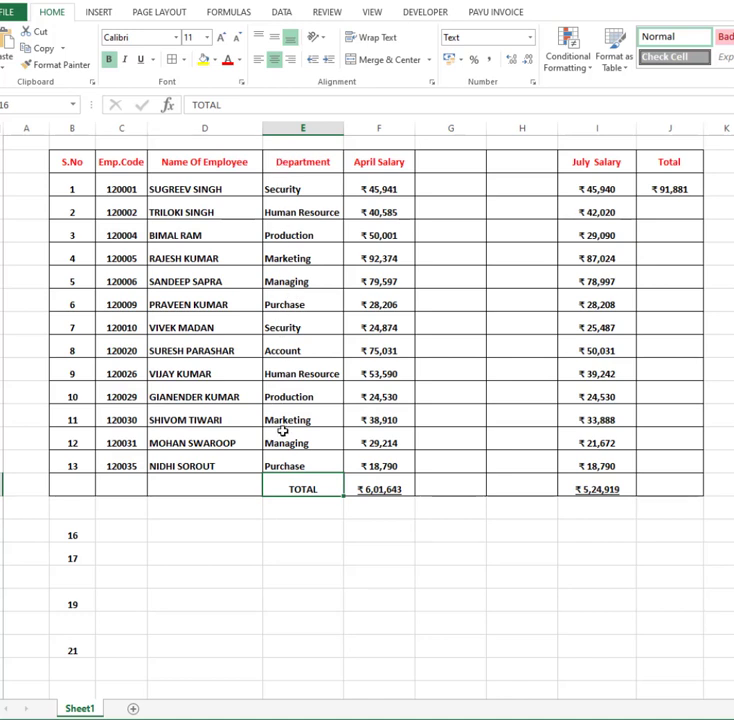
{"action": "key", "text": "Up"}
{"action": "key", "text": "Up"}
{"action": "key", "text": "Up"}
{"action": "key", "text": "Up"}
{"action": "key", "text": "Up"}
{"action": "key", "text": "Up"}
{"action": "key", "text": "Up"}
{"action": "key", "text": "Up"}
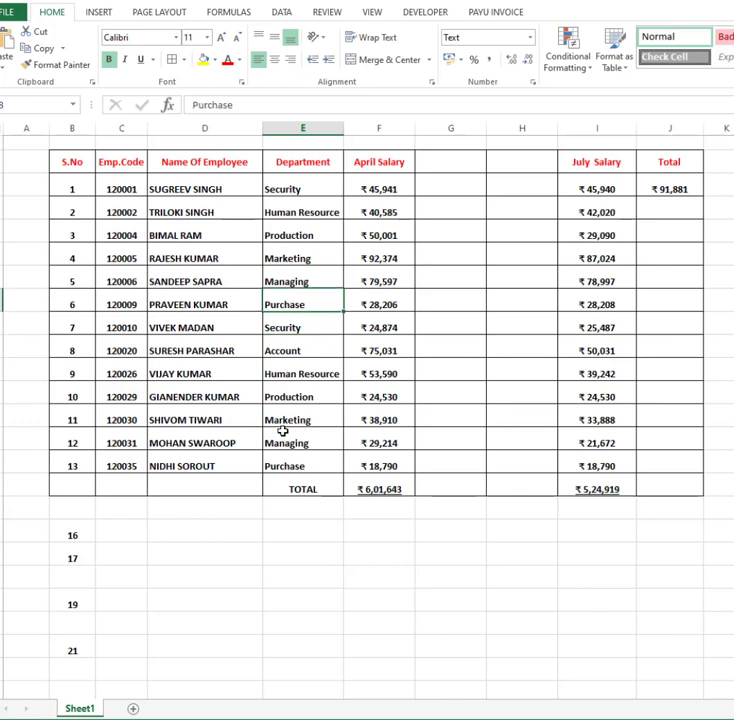
{"action": "key", "text": "Up"}
{"action": "key", "text": "Up"}
{"action": "key", "text": "Up"}
{"action": "key", "text": "Up"}
{"action": "key", "text": "Up"}
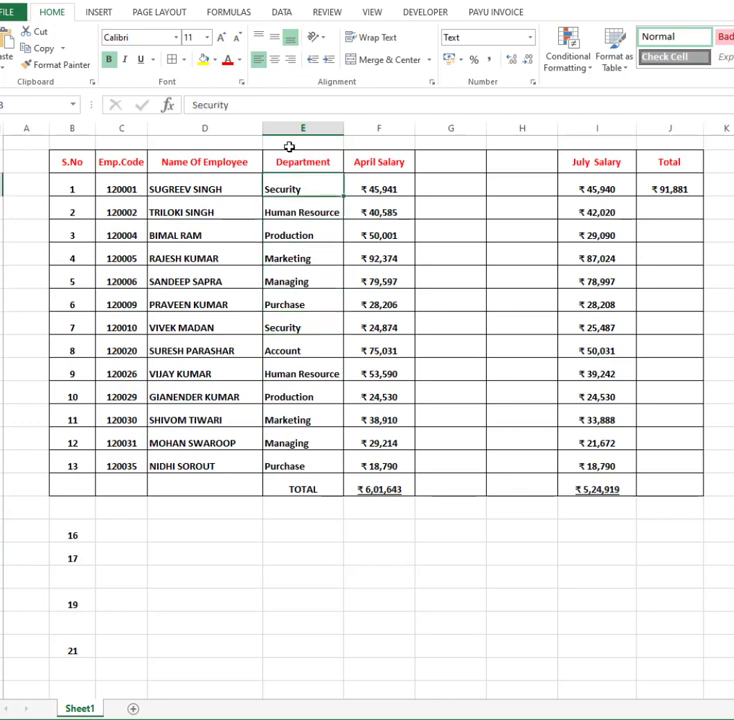
{"action": "key", "text": "Down"}
{"action": "key", "text": "Down"}
{"action": "key", "text": "Down"}
{"action": "key", "text": "Down"}
{"action": "key", "text": "Down"}
{"action": "key", "text": "Down"}
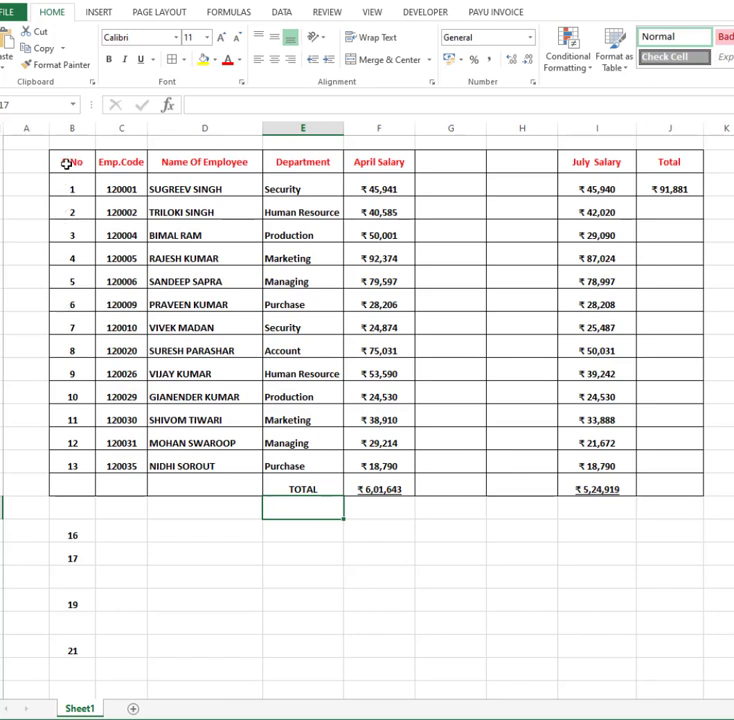
From the S.No header B2, jump down to serial numbers 13, 16, 17, 19 and back up.
{"action": "left_click", "coordinate": [66, 162]}
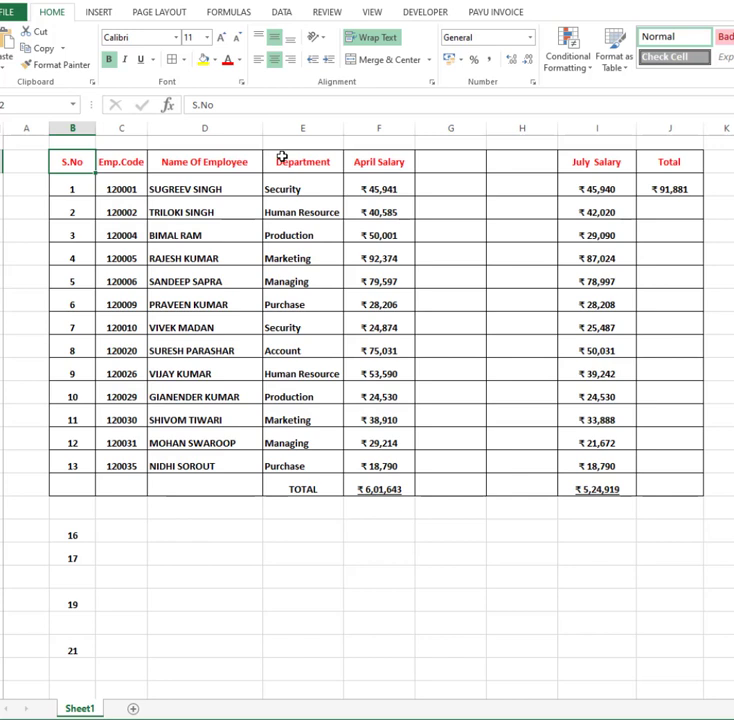
{"action": "key", "text": "ctrl+Down"}
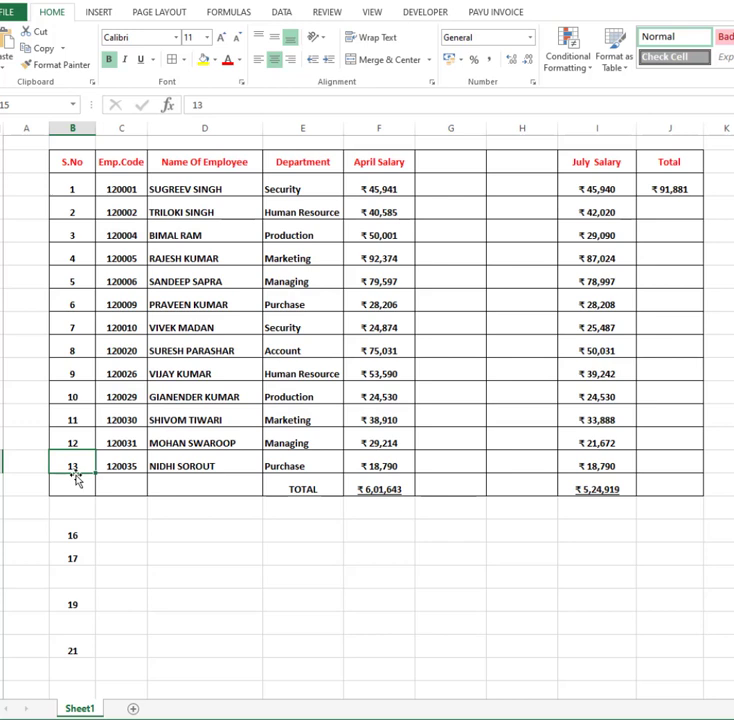
{"action": "key", "text": "ctrl+Down"}
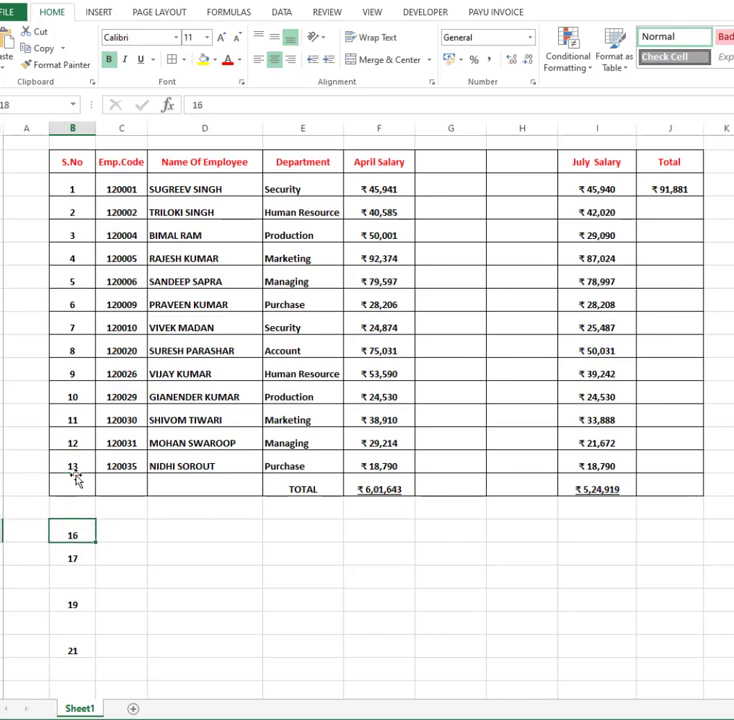
{"action": "key", "text": "ctrl+Down"}
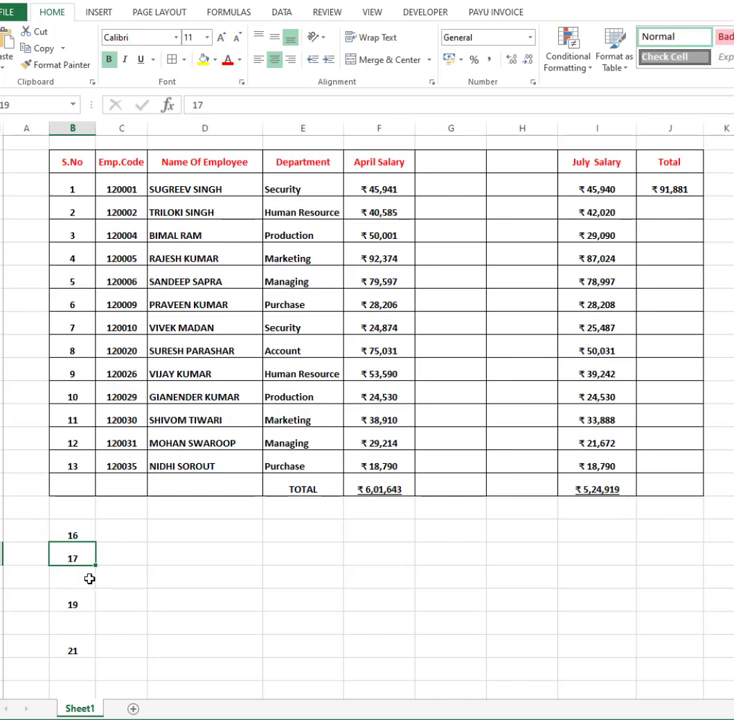
{"action": "key", "text": "Down"}
{"action": "key", "text": "Down"}
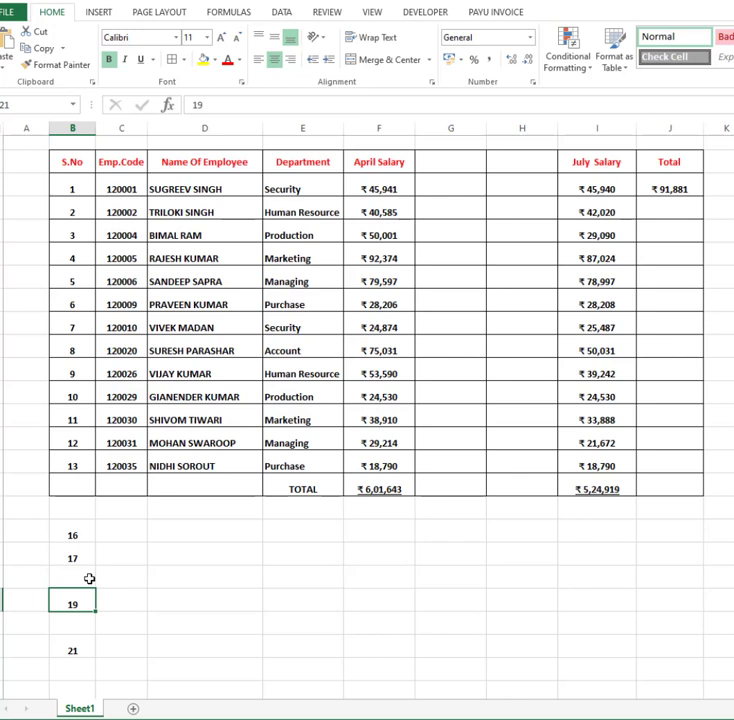
{"action": "key", "text": "Down"}
{"action": "key", "text": "Down"}
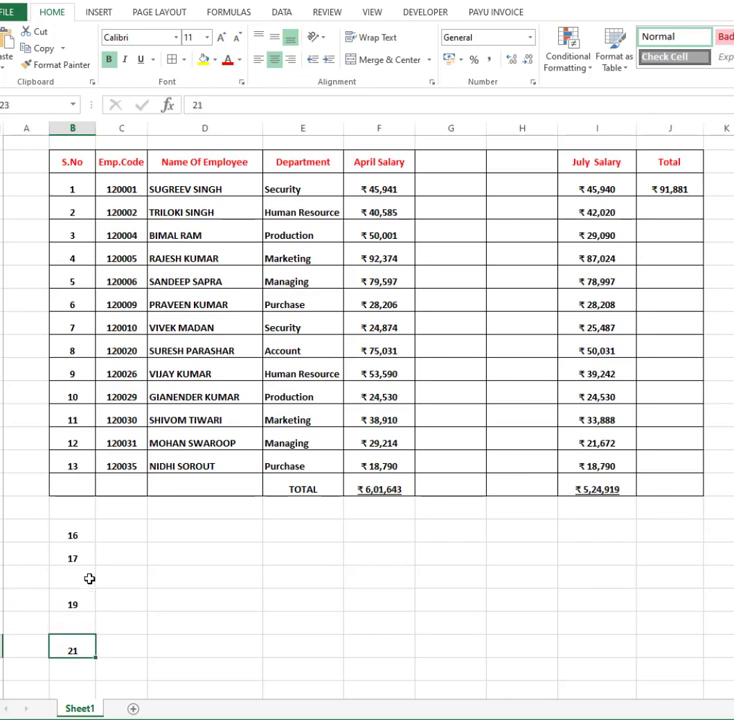
{"action": "key", "text": "Up"}
{"action": "key", "text": "Up"}
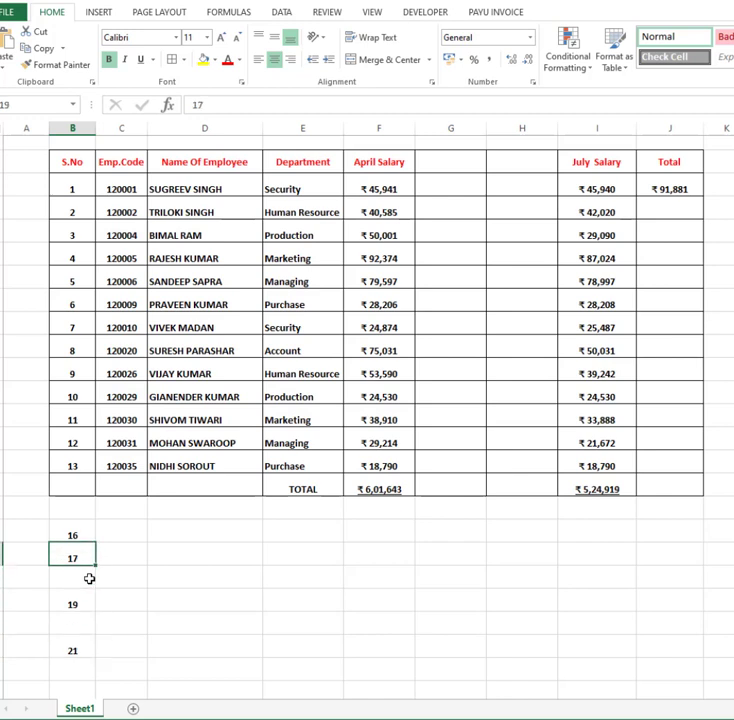
{"action": "key", "text": "Up"}
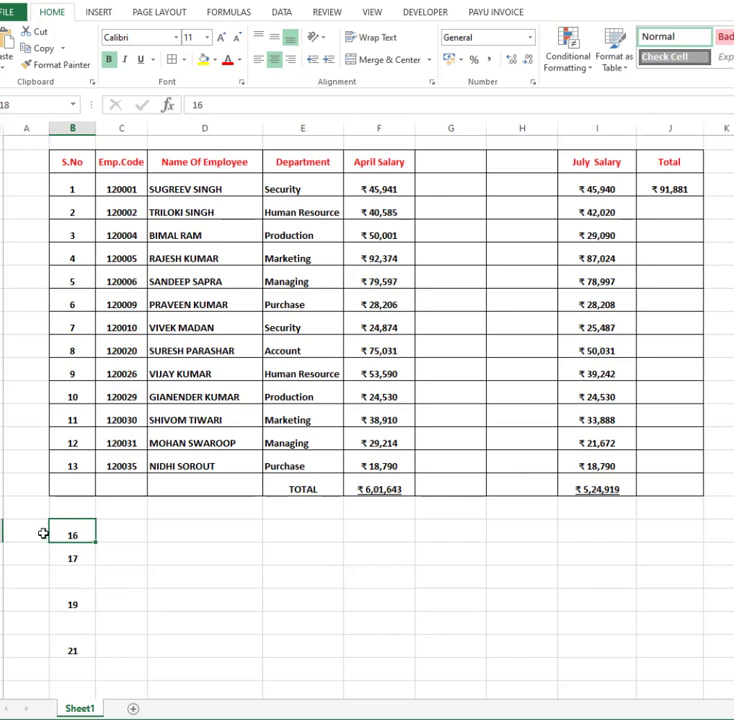
{"action": "key", "text": "Up"}
{"action": "key", "text": "Up"}
{"action": "key", "text": "Up"}
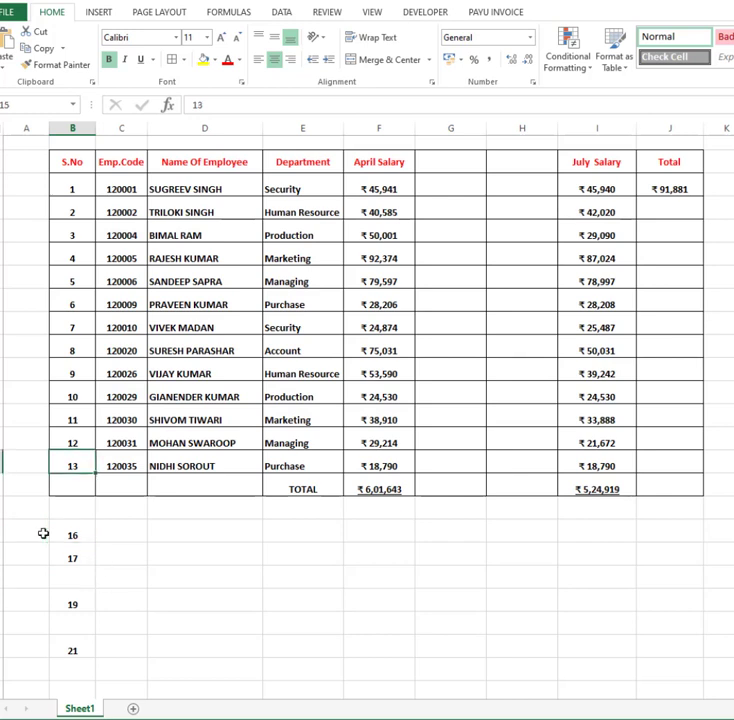
{"action": "key", "text": "ctrl+Up"}
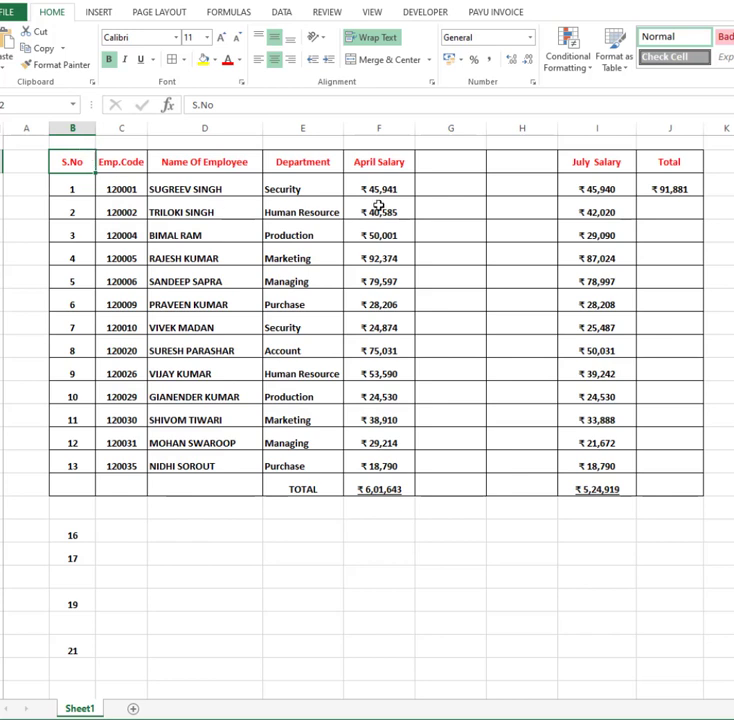
Jump along the header row to April Salary, July Salary and Total.
{"action": "key", "text": "ctrl+Right"}
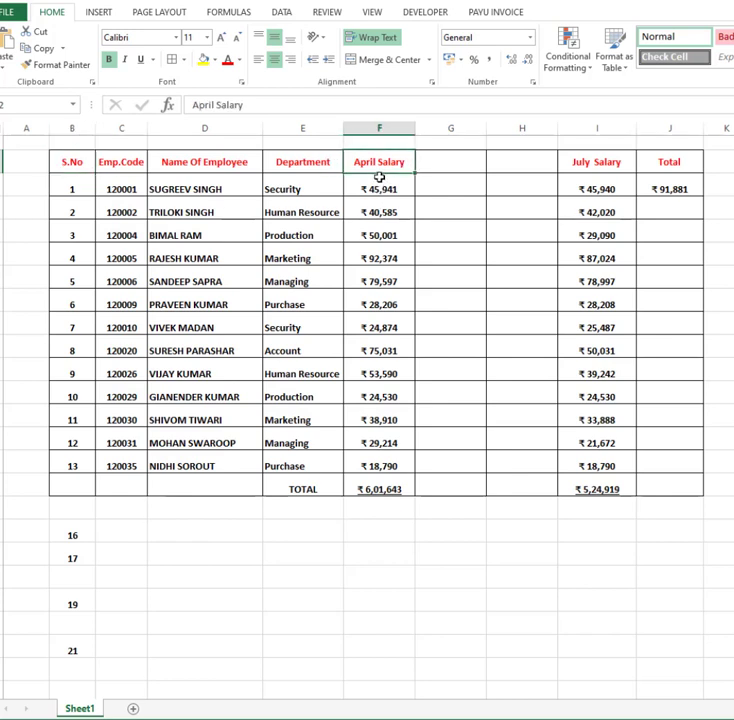
{"action": "key", "text": "ctrl+Right"}
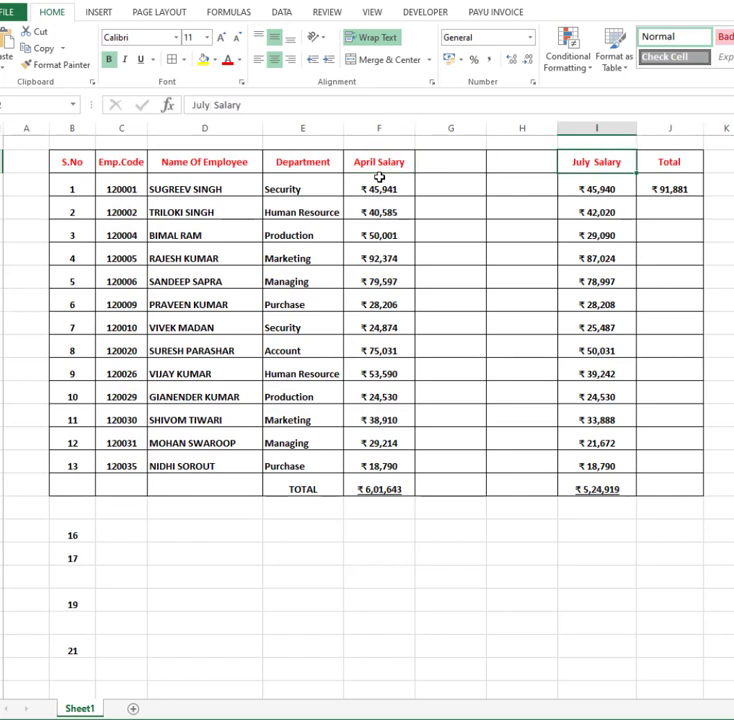
{"action": "key", "text": "ctrl+Right"}
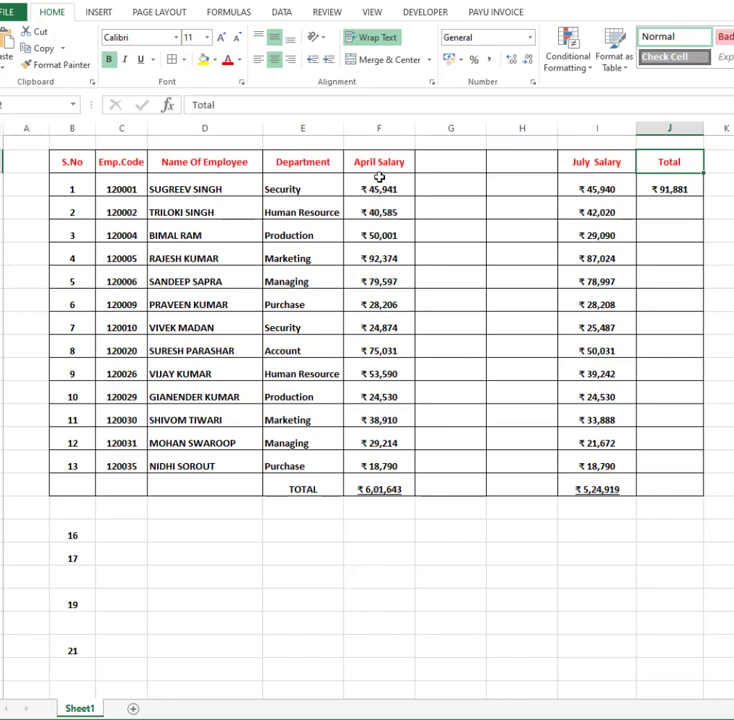
Jump to the sheet's last column, then back to the Total header and over to July Salary.
{"action": "key", "text": "ctrl+Right"}
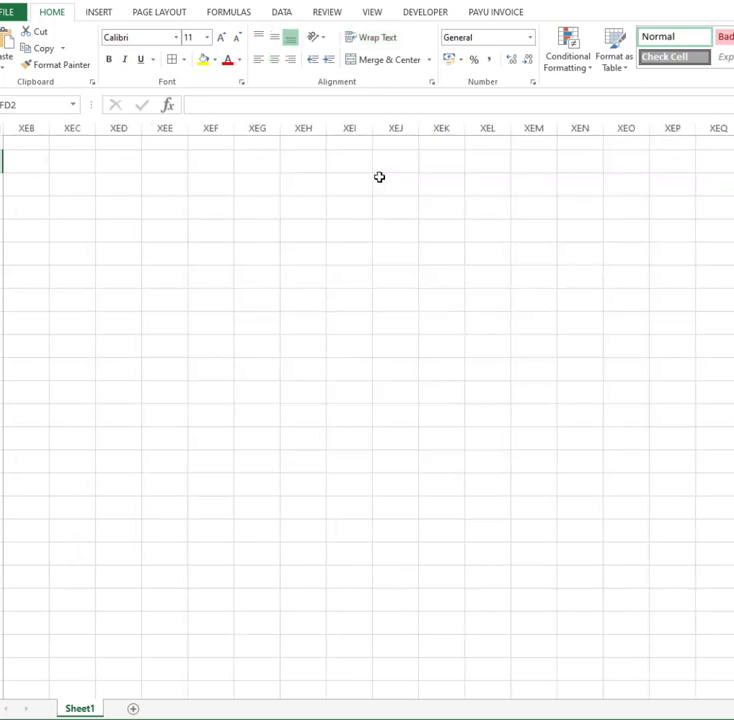
{"action": "key", "text": "ctrl+Left"}
{"action": "key", "text": "Left"}
{"action": "key", "text": "Left"}
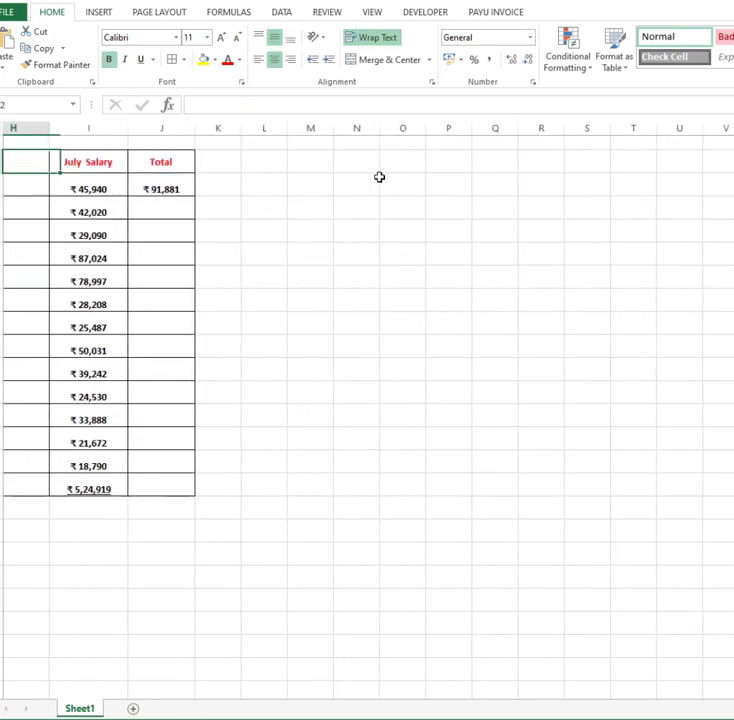
{"action": "key", "text": "Left"}
{"action": "key", "text": "Left"}
{"action": "key", "text": "Left"}
{"action": "key", "text": "Left"}
{"action": "key", "text": "Left"}
{"action": "key", "text": "Left"}
{"action": "key", "text": "Left"}
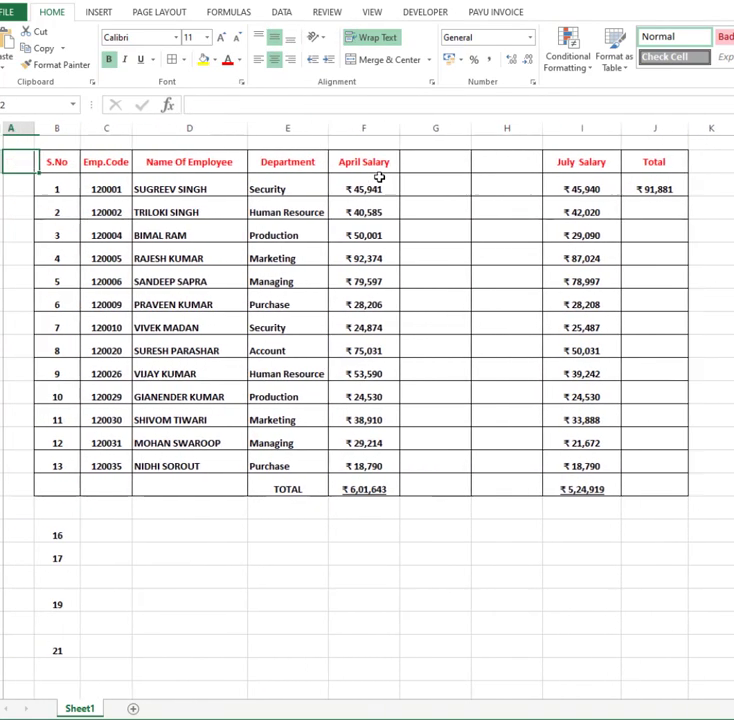
{"action": "key", "text": "Right"}
{"action": "key", "text": "Right"}
{"action": "key", "text": "Right"}
{"action": "key", "text": "Right"}
{"action": "key", "text": "Right"}
{"action": "key", "text": "Right"}
{"action": "key", "text": "Right"}
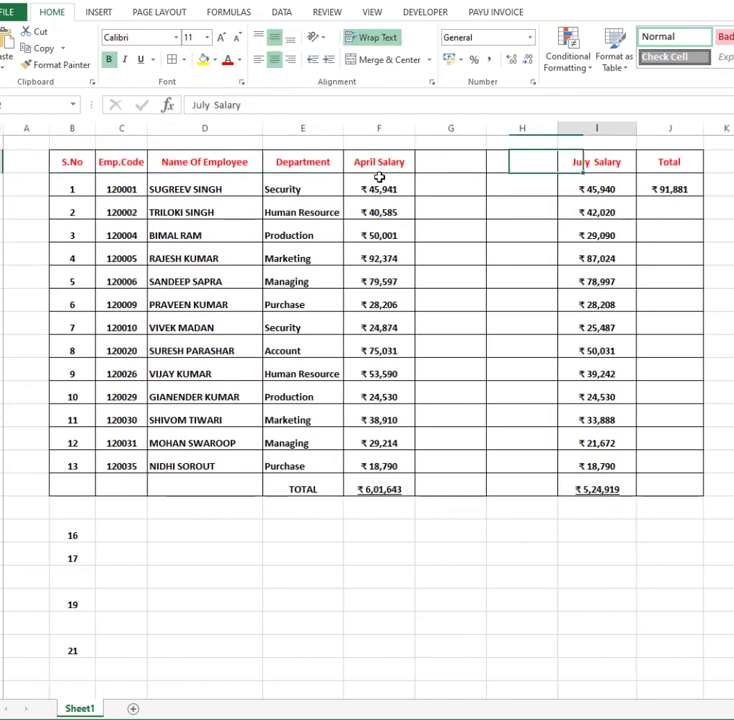
{"action": "key", "text": "Right"}
{"action": "key", "text": "Left"}
{"action": "key", "text": "Left"}
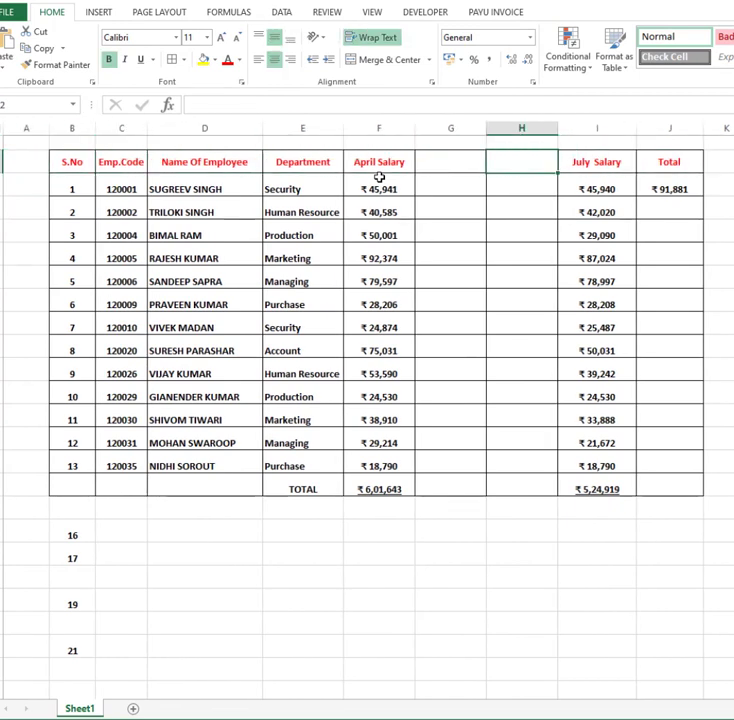
{"action": "key", "text": "Right"}
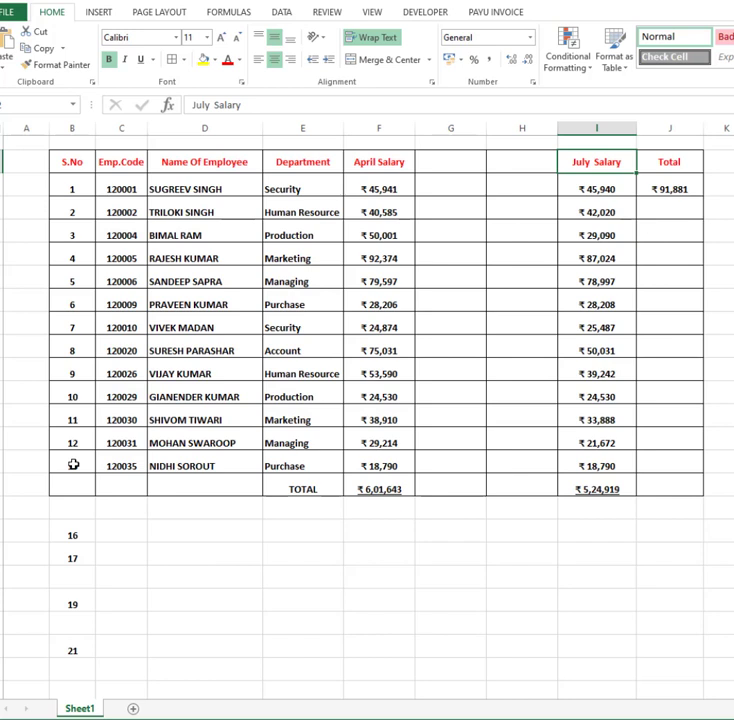
Jump across the empty G–H gap, down to serial number 13, and along the headers to Total.
{"action": "key", "text": "Left"}
{"action": "key", "text": "Left"}
{"action": "key", "text": "Right"}
{"action": "key", "text": "Right"}
{"action": "key", "text": "Left"}
{"action": "key", "text": "Left"}
{"action": "key", "text": "Right"}
{"action": "key", "text": "Right"}
{"action": "key", "text": "Left"}
{"action": "key", "text": "Left"}
{"action": "key", "text": "Left"}
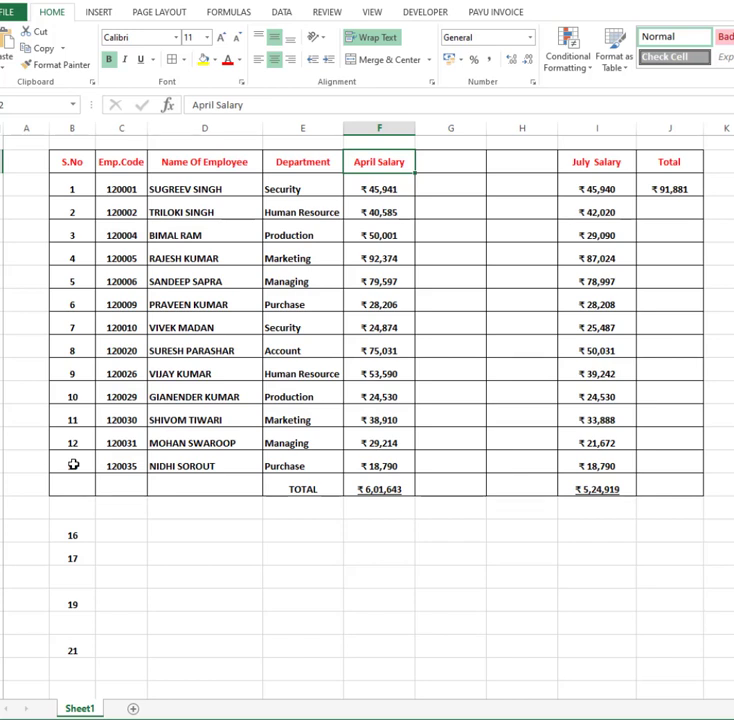
{"action": "key", "text": "Left"}
{"action": "key", "text": "Left"}
{"action": "key", "text": "Left"}
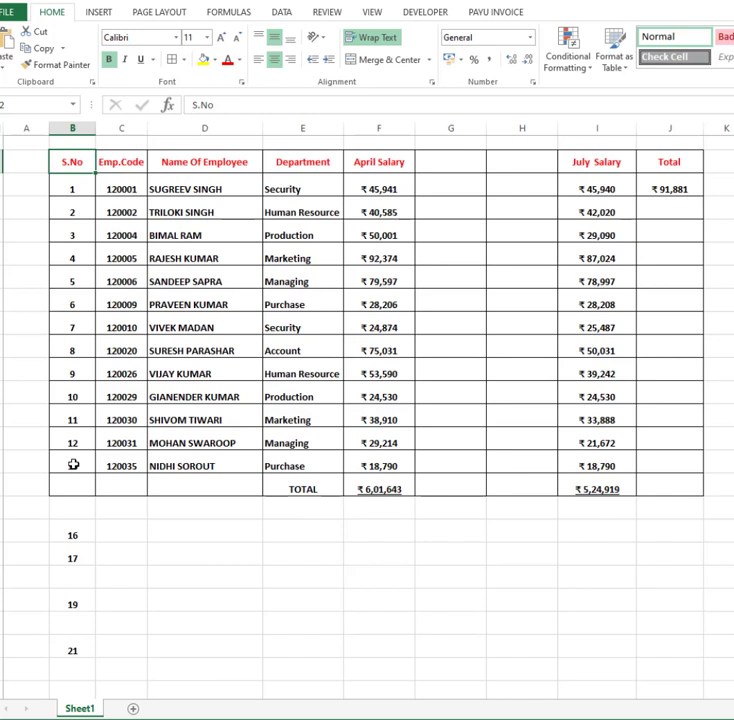
{"action": "left_click", "coordinate": [73, 464]}
{"action": "type", "text": "13"}
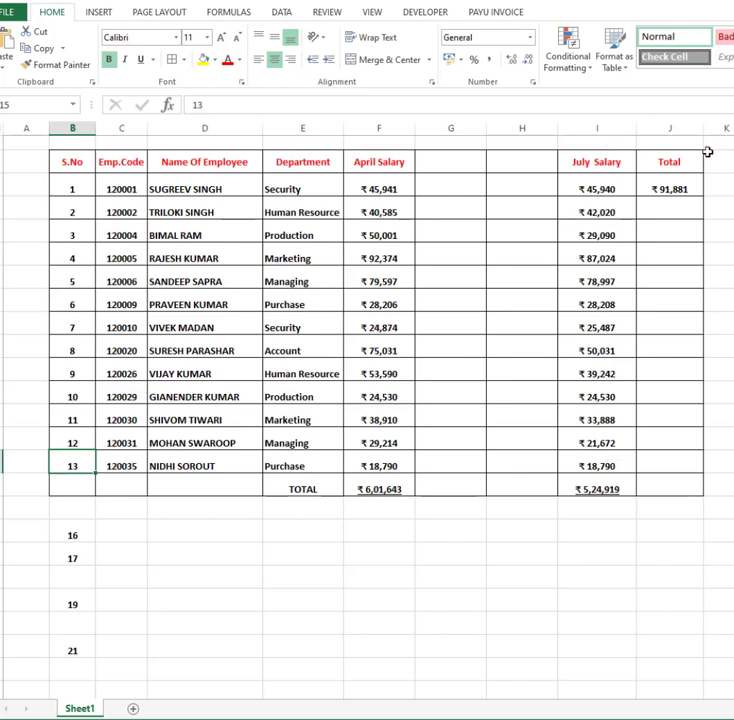
{"action": "key", "text": "ctrl+Up"}
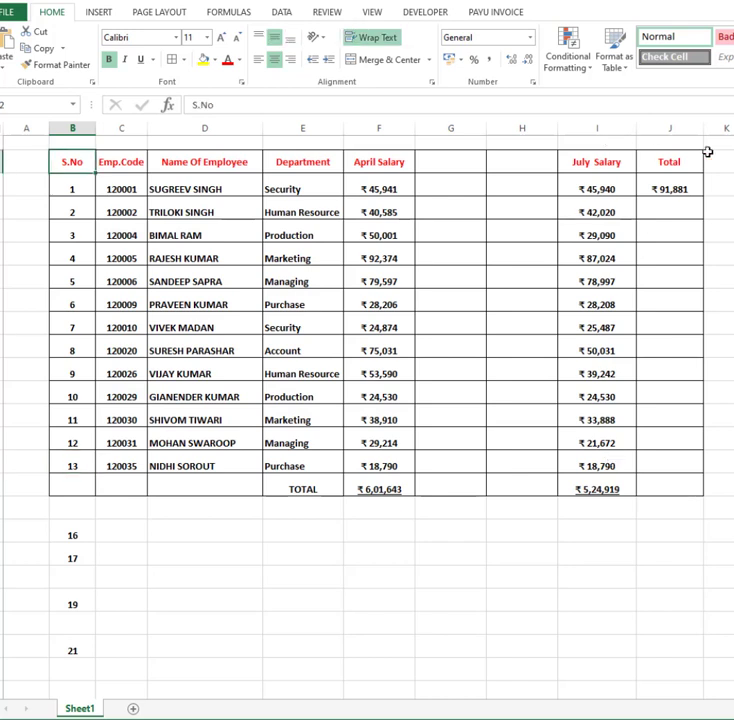
{"action": "key", "text": "ctrl+Right"}
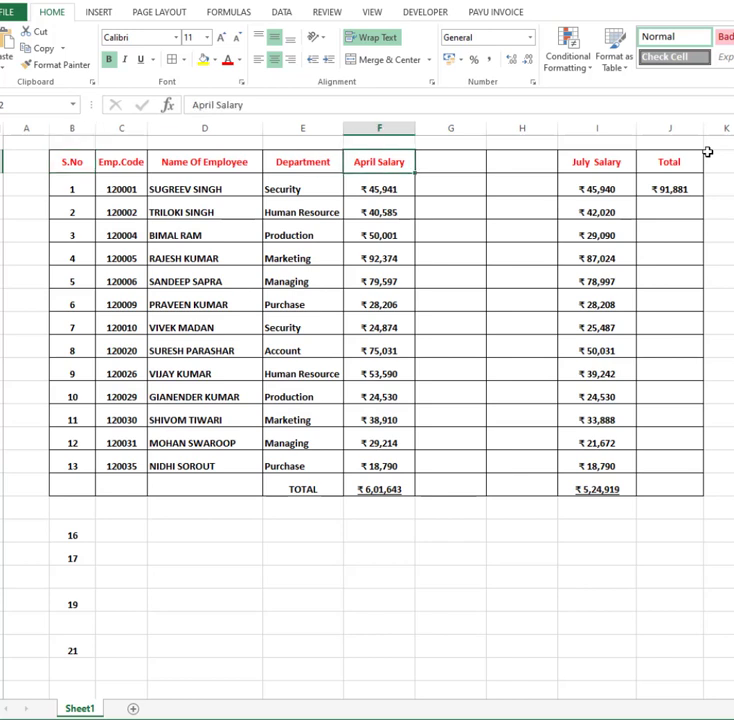
{"action": "key", "text": "ctrl+Right"}
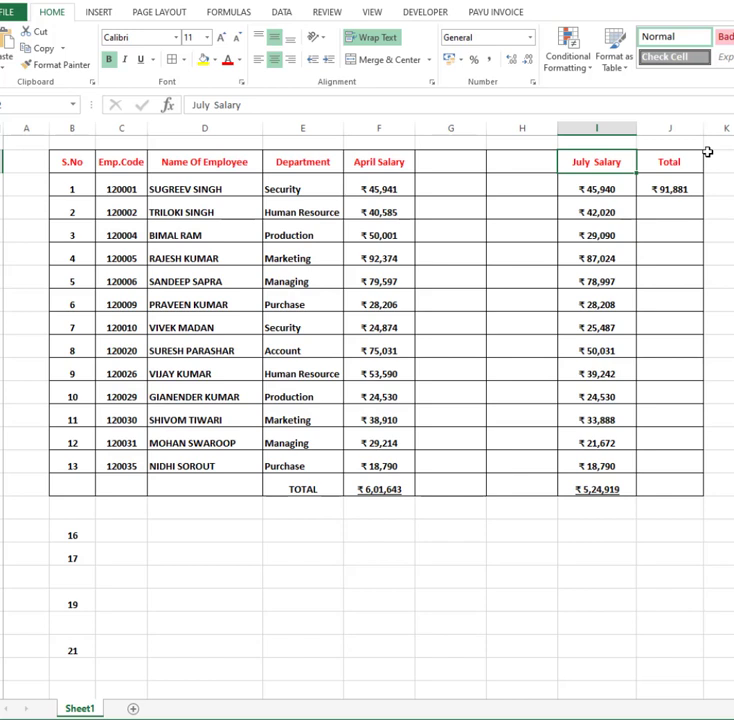
{"action": "key", "text": "ctrl+Right"}
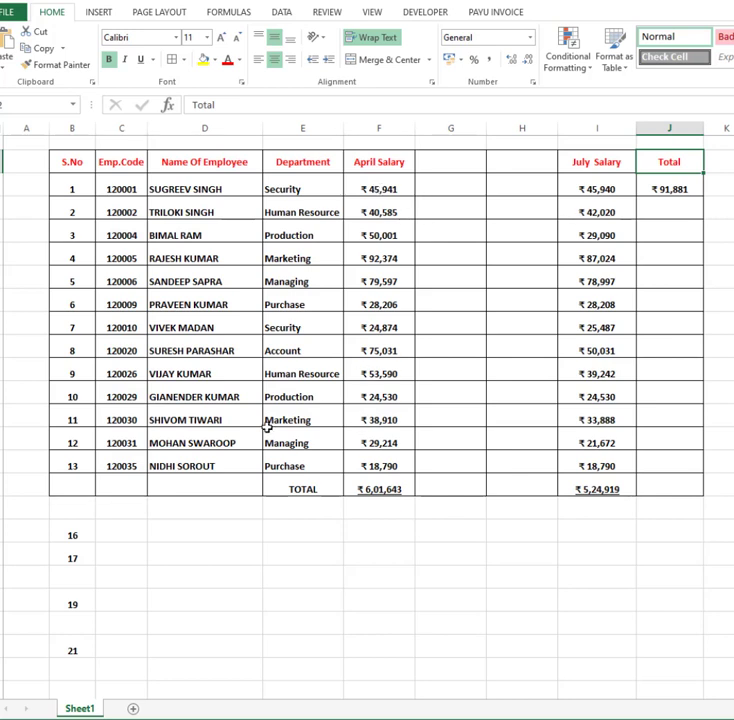
Delete the April Salary and July Salary totals from the TOTAL row.
{"action": "left_click", "coordinate": [373, 486]}
{"action": "key", "text": "Delete"}
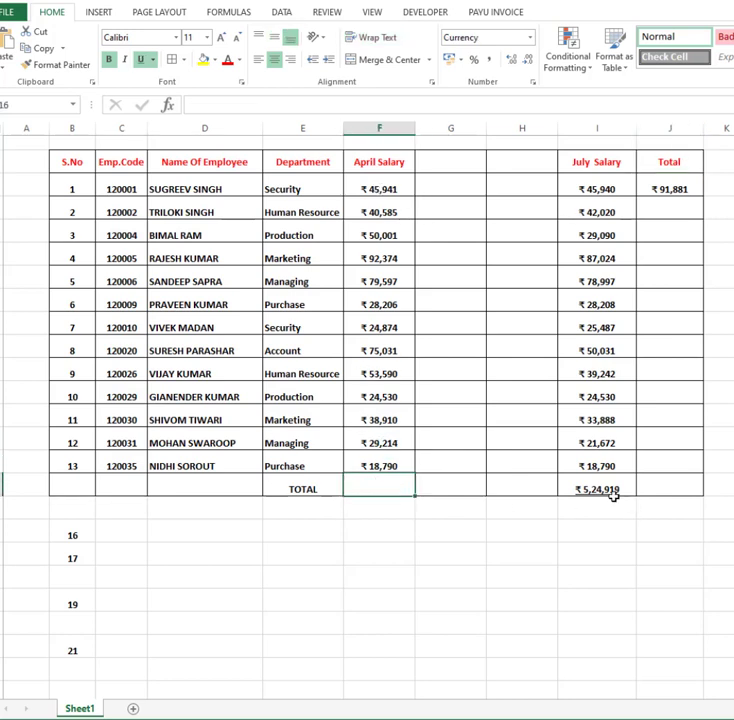
{"action": "left_click", "coordinate": [611, 491]}
{"action": "key", "text": "Delete"}
{"action": "left_click", "coordinate": [465, 486]}
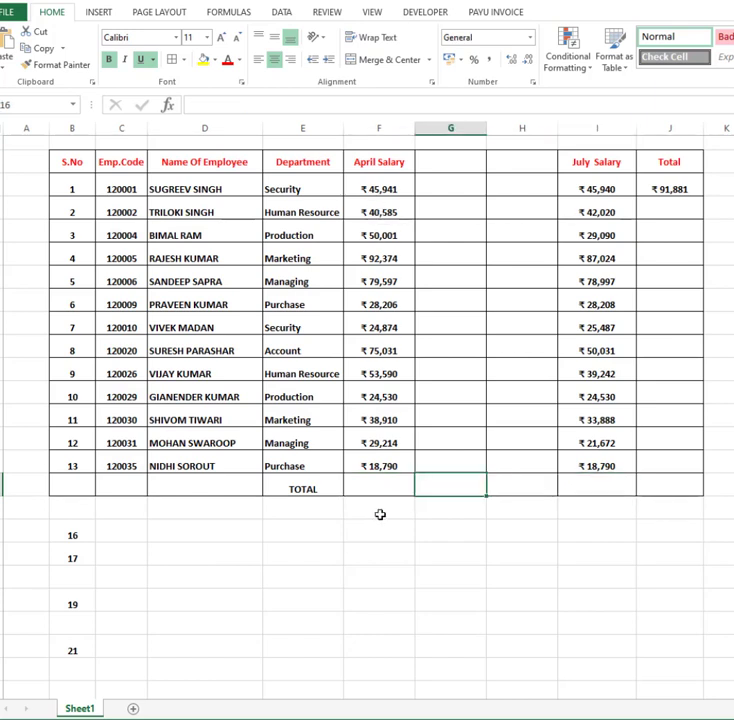
{"action": "left_click", "coordinate": [366, 187]}
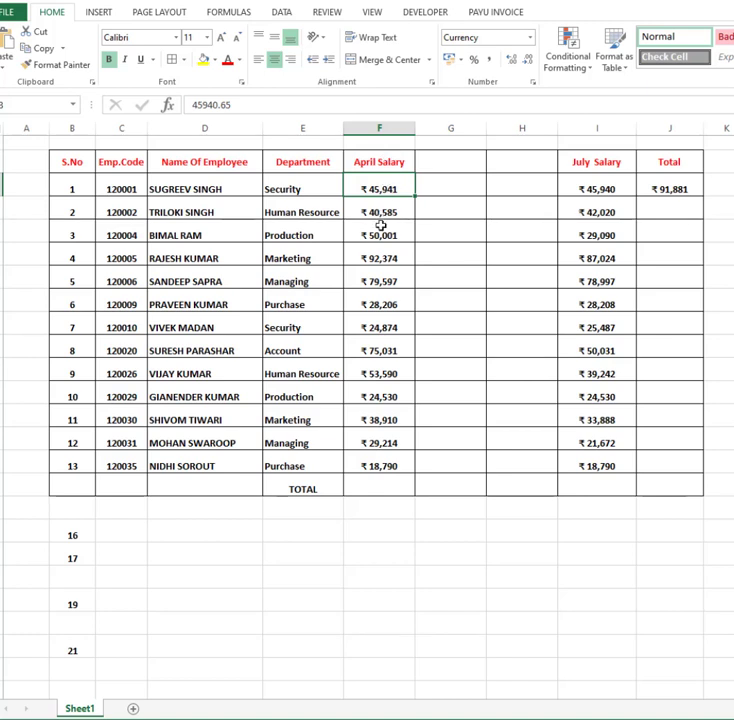
{"action": "left_click", "coordinate": [375, 490]}
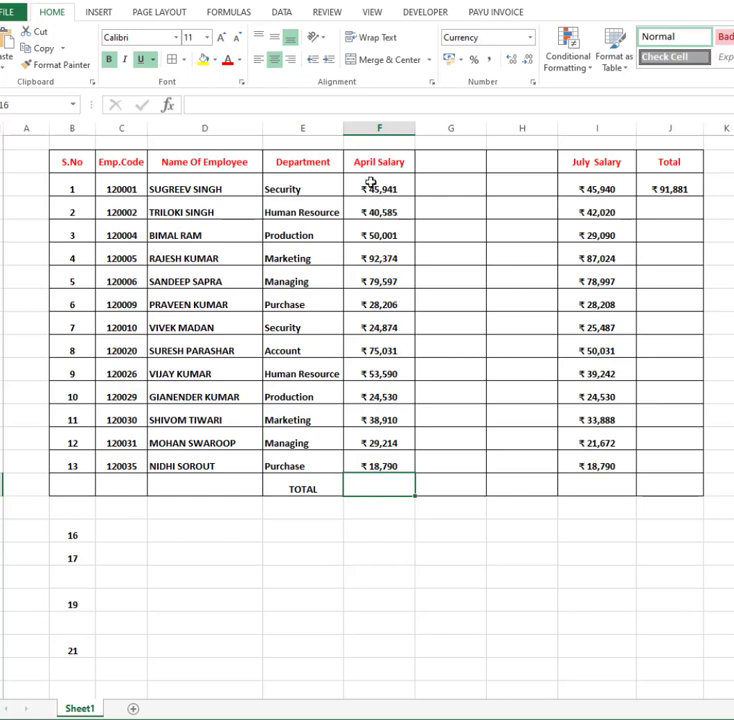
{"action": "type", "text": "sum"}
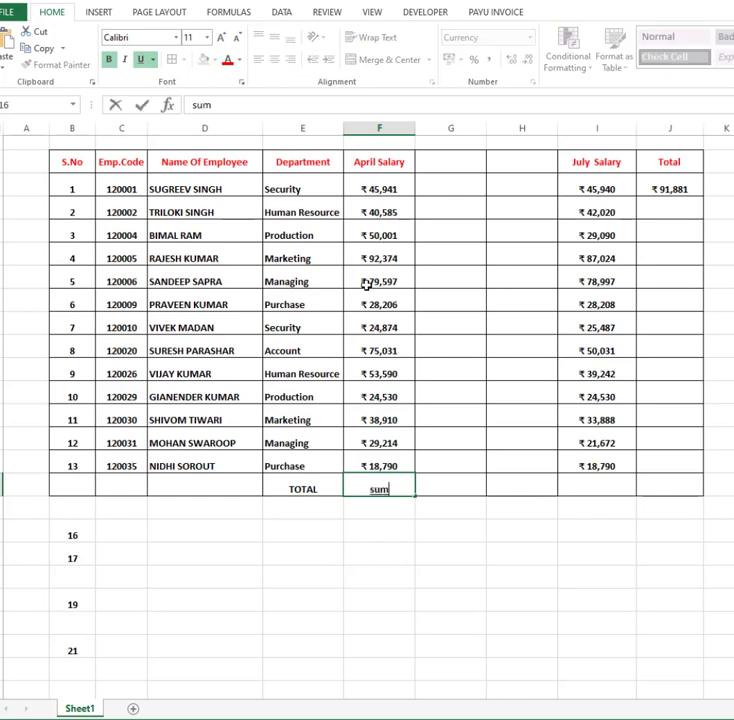
{"action": "type", "text": "("}
{"action": "key", "text": "BackSpace"}
{"action": "key", "text": "BackSpace"}
{"action": "key", "text": "BackSpace"}
{"action": "key", "text": "BackSpace"}
{"action": "type", "text": "=sum("}
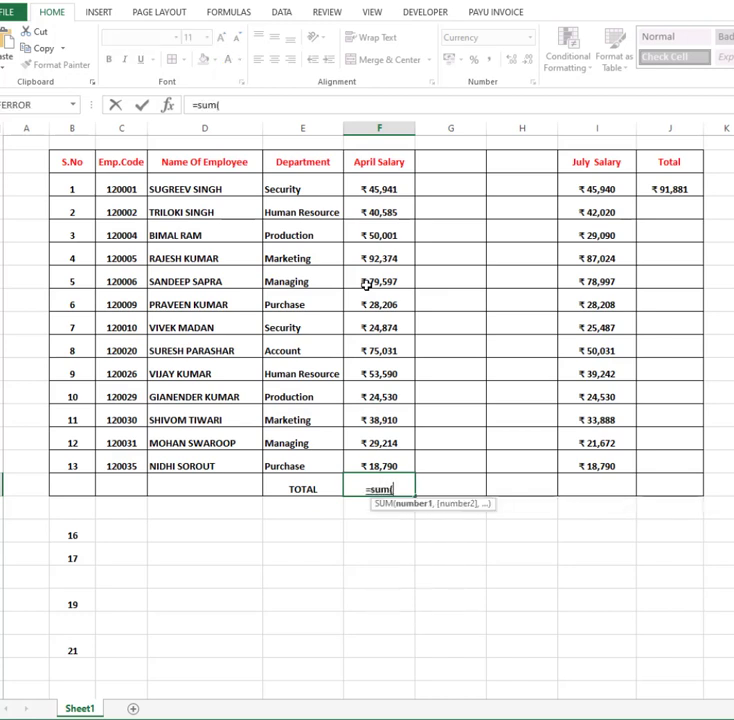
{"action": "left_click_drag", "start_coordinate": [378, 185], "coordinate": [394, 463]}
{"action": "type", "text": ")"}
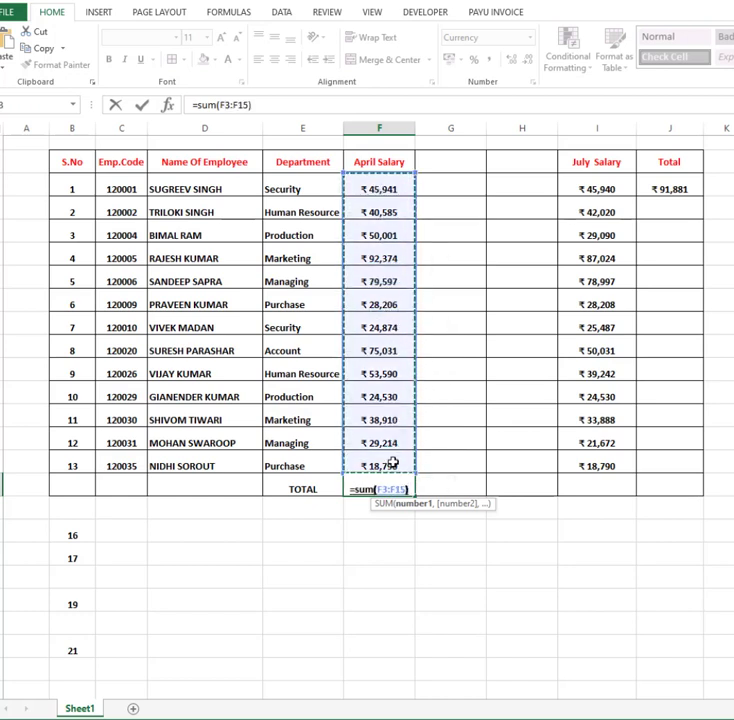
{"action": "key", "text": "Return"}
{"action": "key", "text": "Up"}
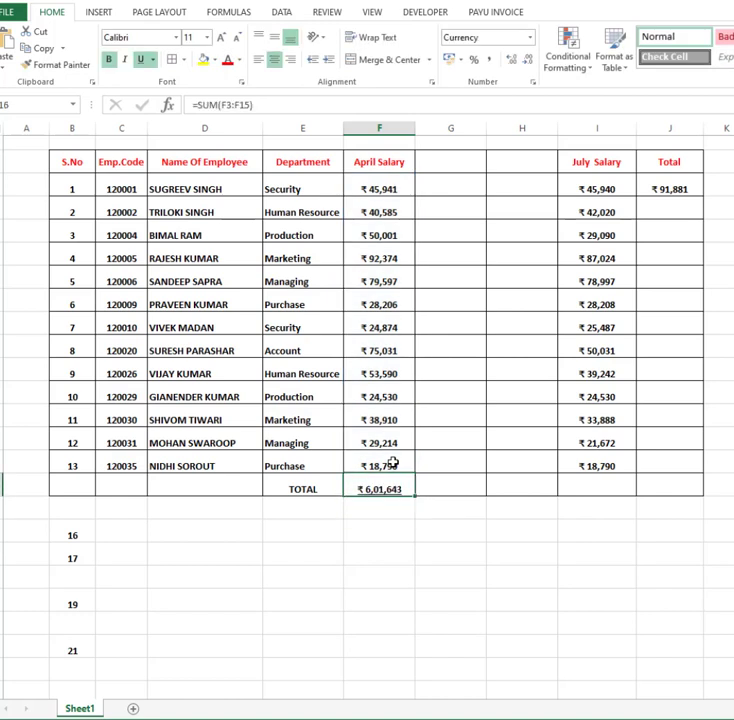
{"action": "key", "text": "Delete"}
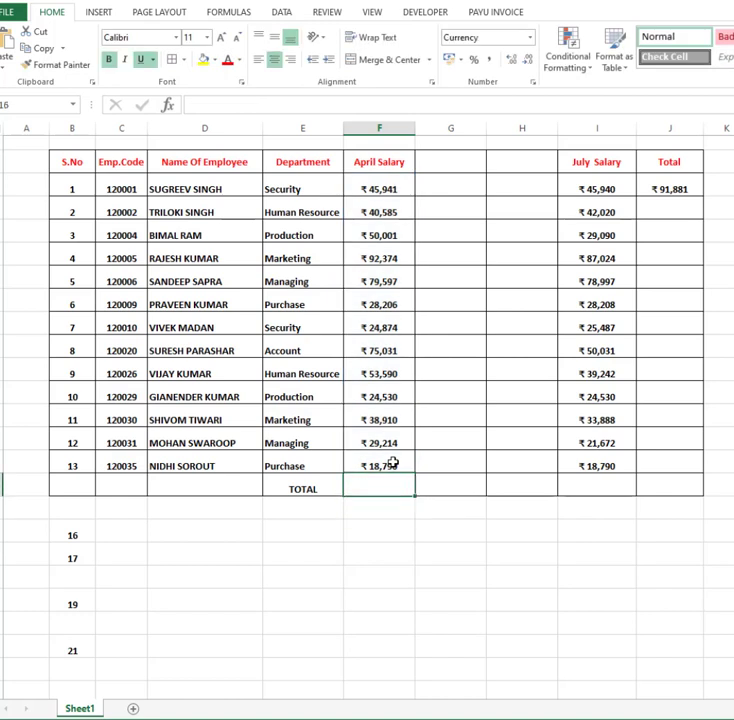
{"action": "left_click", "coordinate": [381, 189]}
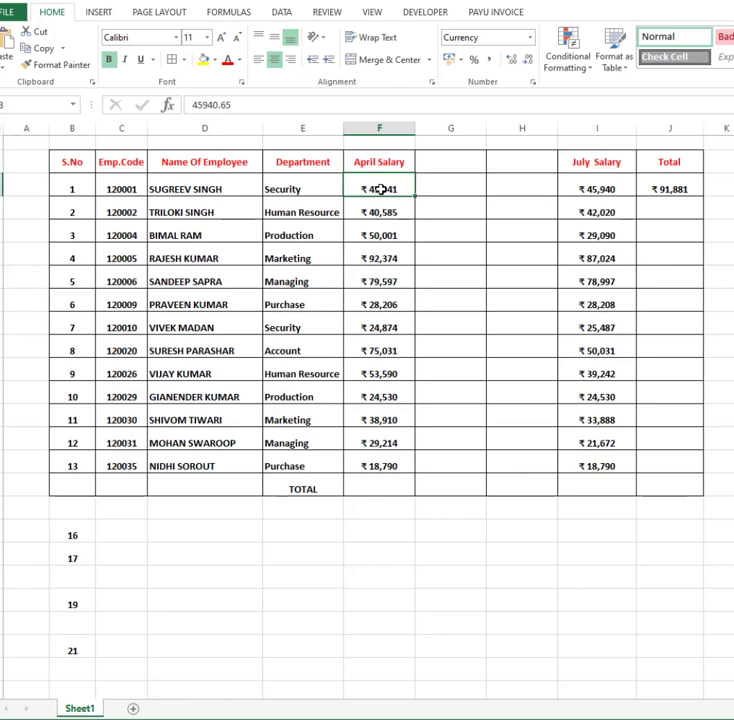
{"action": "key", "text": "shift+Down"}
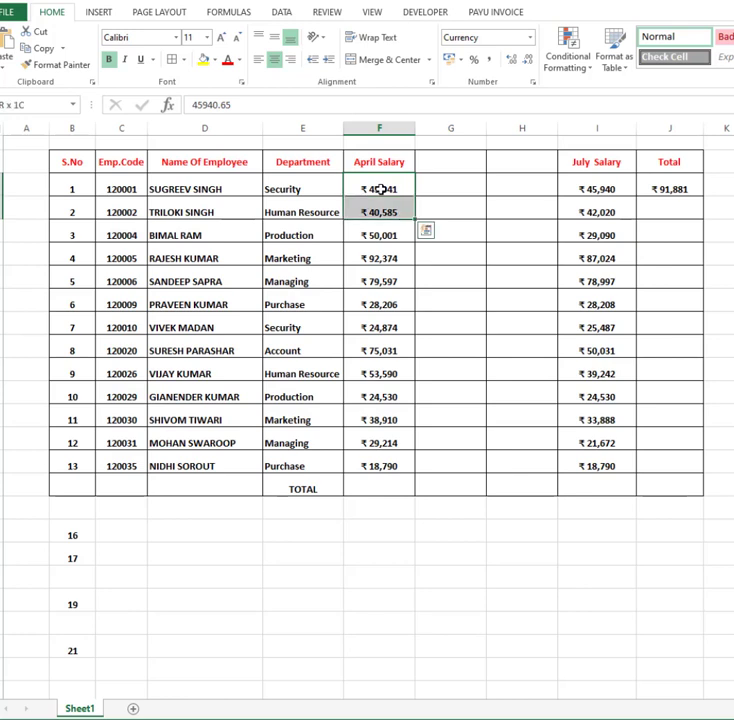
{"action": "key", "text": "shift+Down"}
{"action": "key", "text": "shift+Down"}
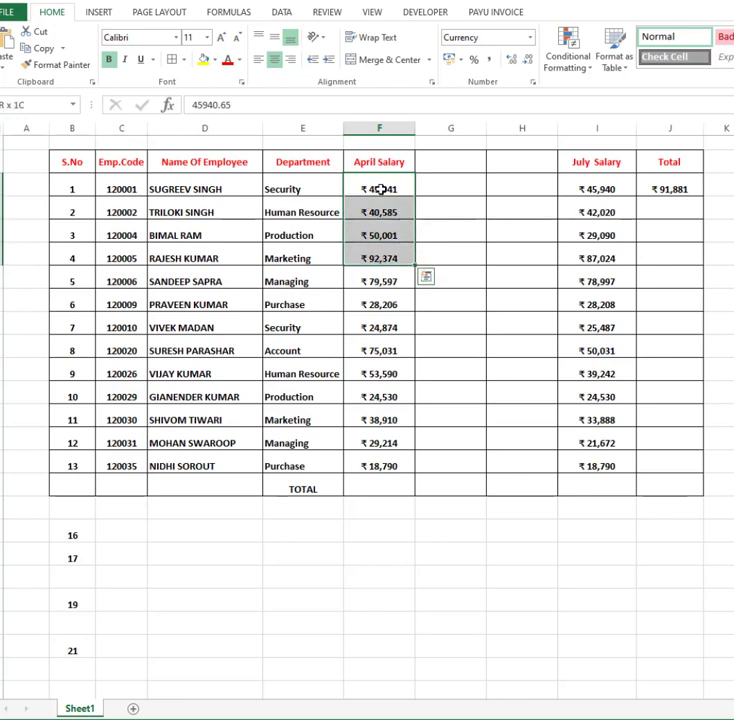
{"action": "key", "text": "shift+Down"}
{"action": "key", "text": "shift+Down"}
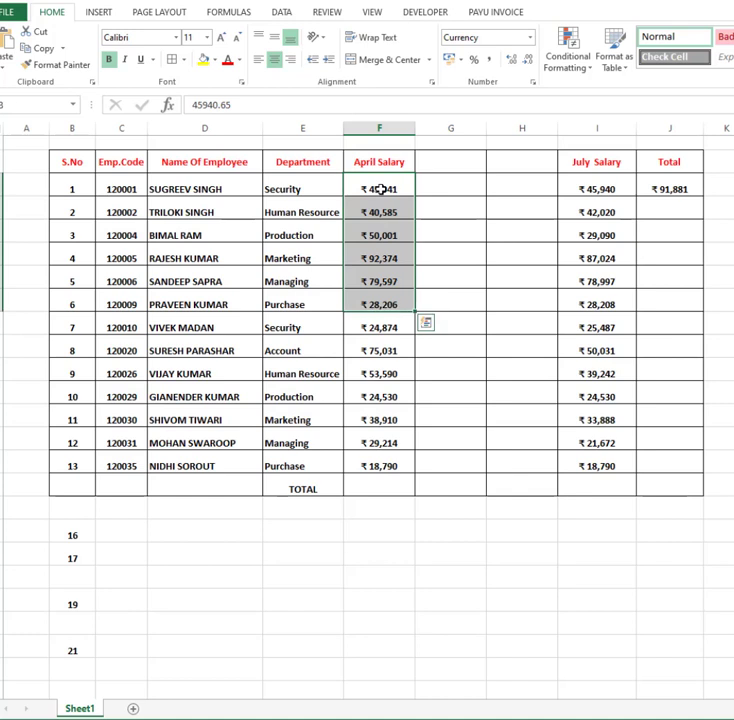
{"action": "key", "text": "shift+Right"}
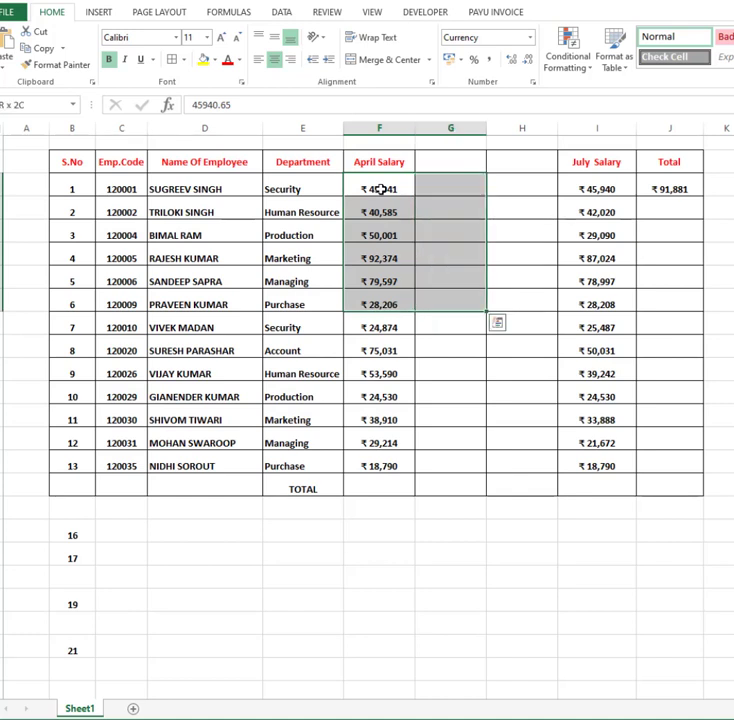
{"action": "key", "text": "shift+Right"}
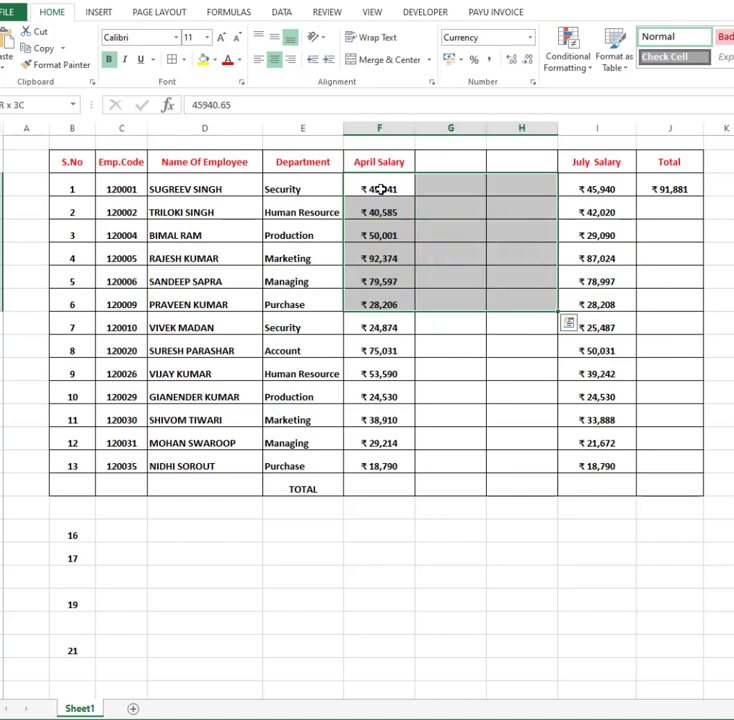
{"action": "key", "text": "shift+Right"}
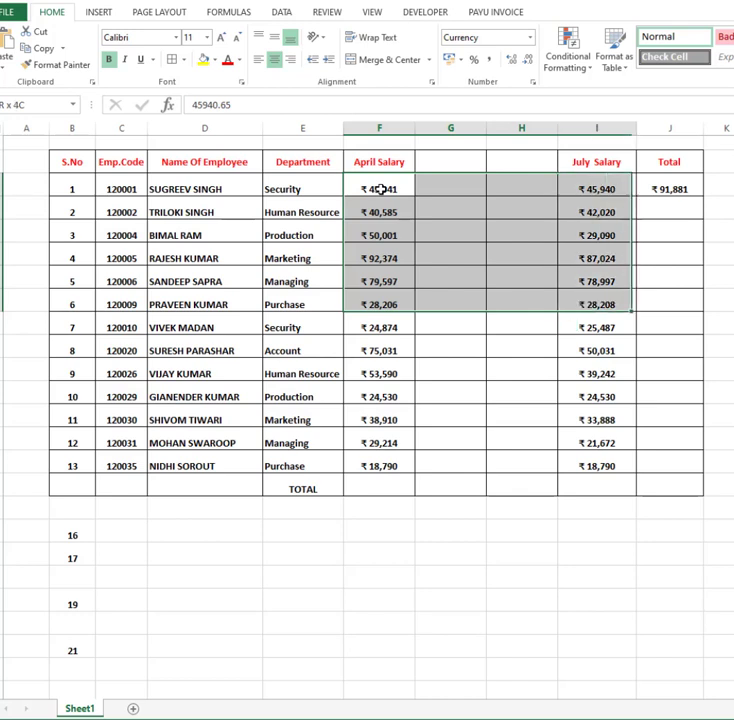
{"action": "key", "text": "shift+Left"}
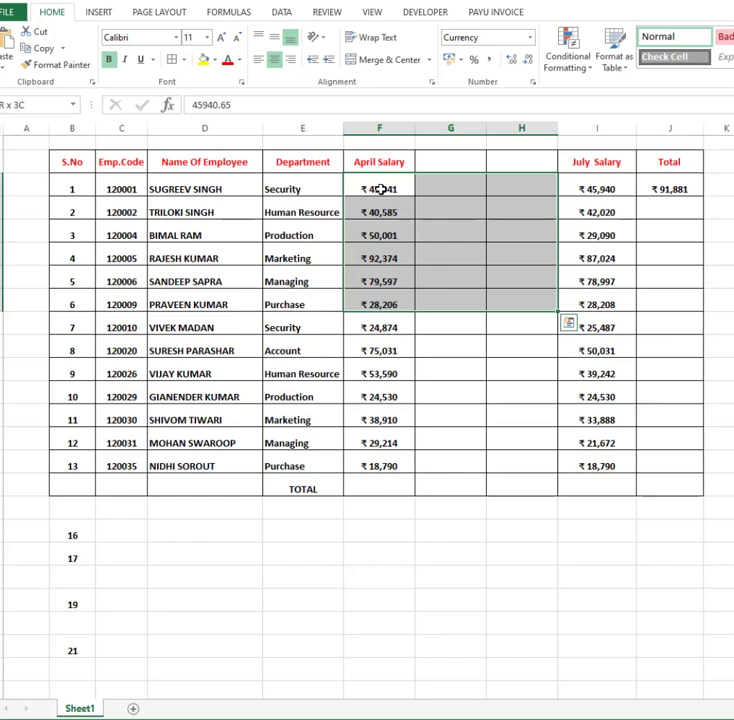
{"action": "key", "text": "shift+Left"}
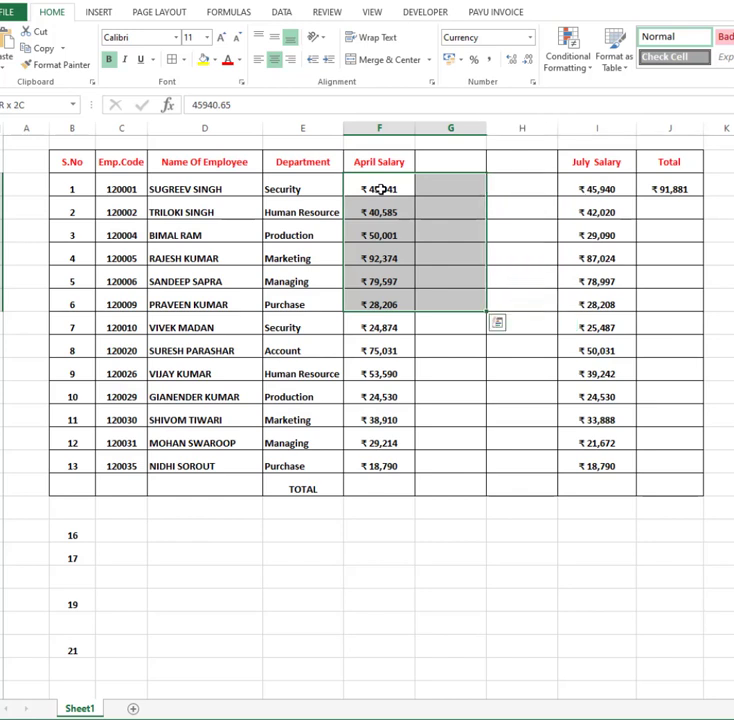
{"action": "key", "text": "Left"}
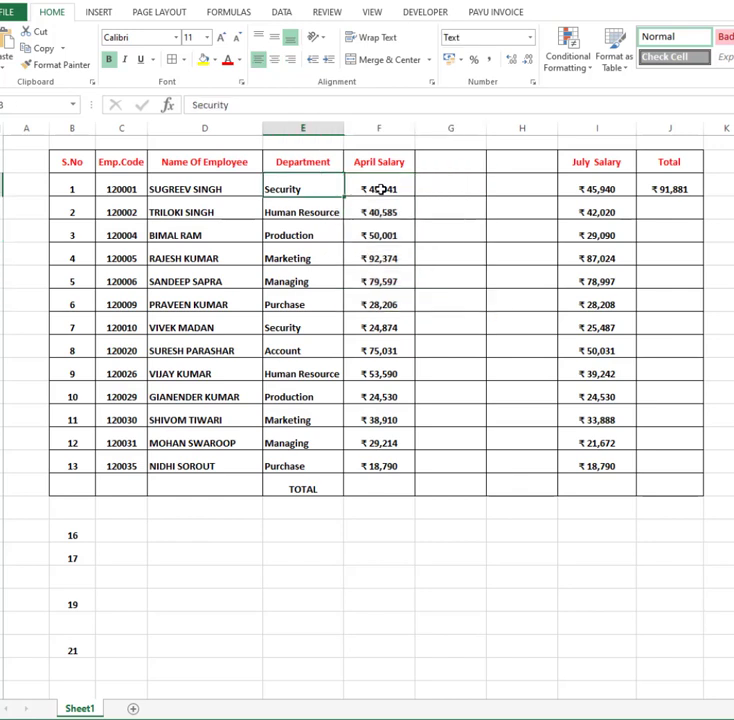
{"action": "key", "text": "Right"}
{"action": "key", "text": "Down"}
{"action": "key", "text": "Down"}
{"action": "key", "text": "Down"}
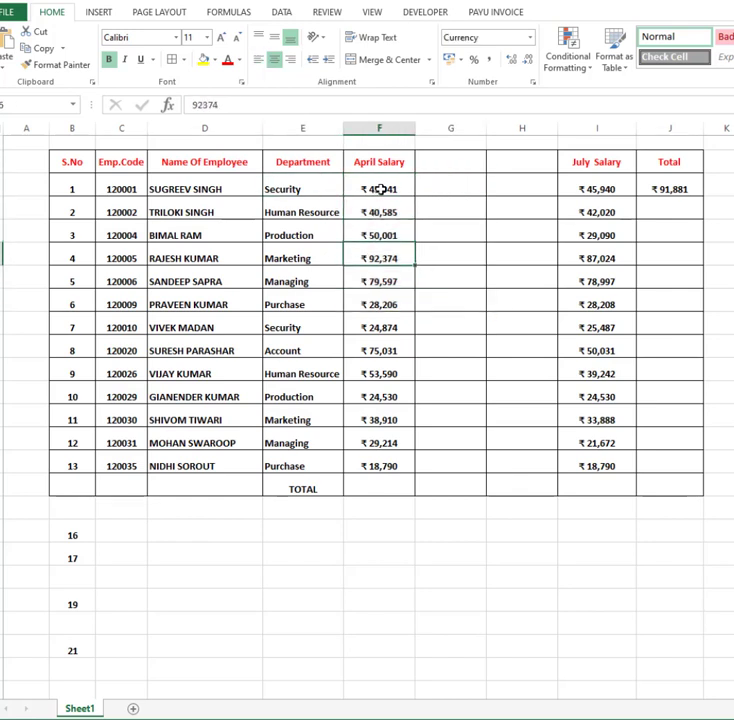
{"action": "key", "text": "Down"}
{"action": "key", "text": "Down"}
{"action": "key", "text": "Down"}
{"action": "key", "text": "Down"}
{"action": "key", "text": "Down"}
{"action": "key", "text": "Down"}
{"action": "key", "text": "Up"}
{"action": "key", "text": "Up"}
{"action": "key", "text": "Up"}
{"action": "key", "text": "Up"}
{"action": "key", "text": "Up"}
{"action": "key", "text": "Up"}
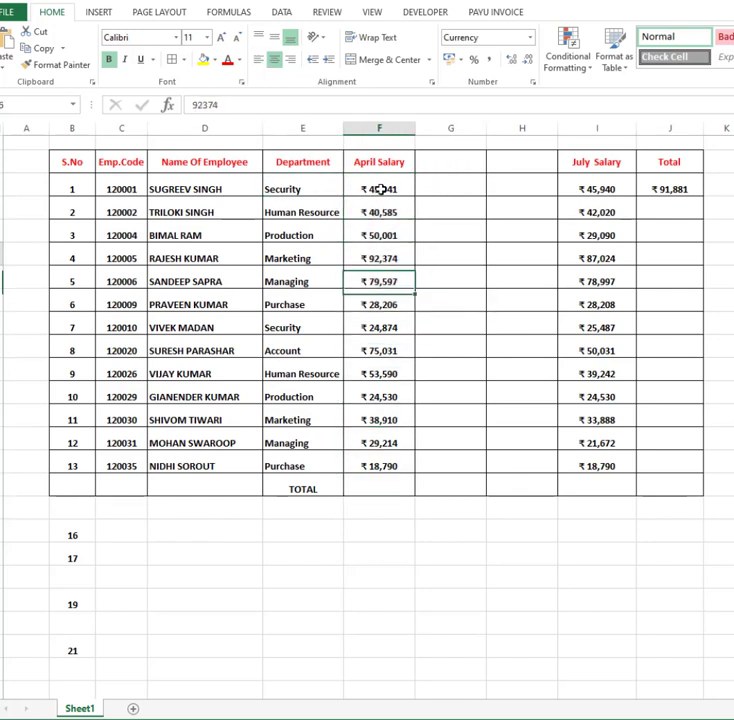
{"action": "key", "text": "Up"}
{"action": "key", "text": "Up"}
{"action": "key", "text": "Up"}
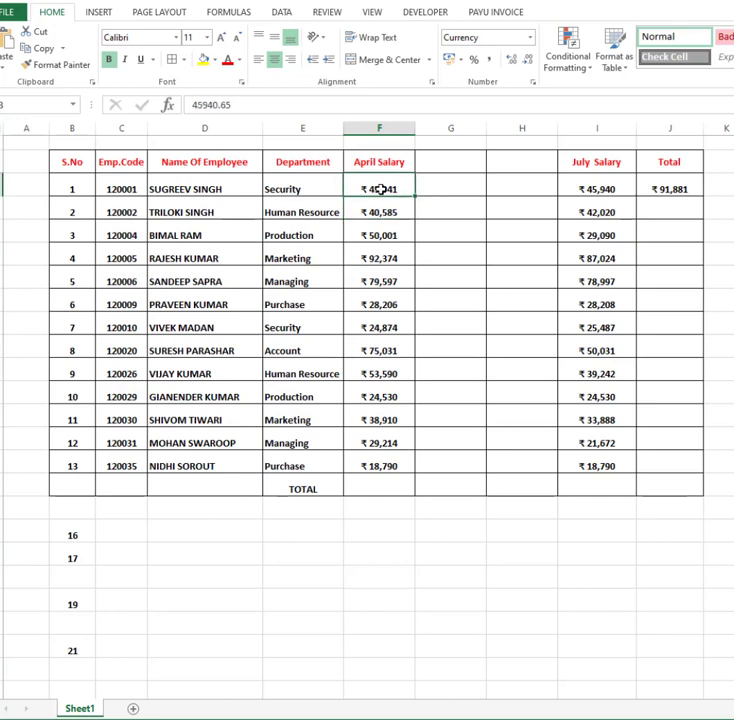
{"action": "key", "text": "ctrl+shift+Down"}
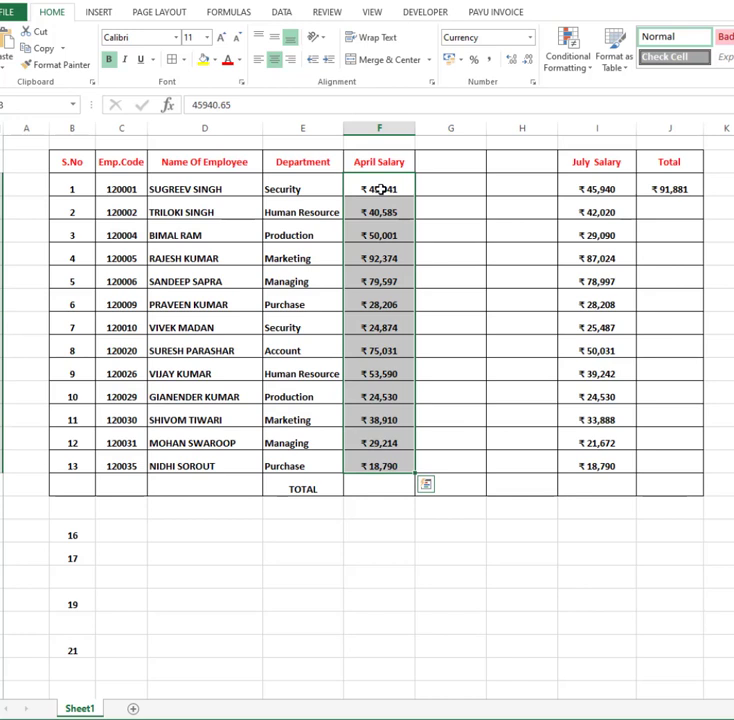
{"action": "key", "text": "Down"}
{"action": "key", "text": "Down"}
{"action": "key", "text": "Down"}
{"action": "key", "text": "Up"}
{"action": "key", "text": "Up"}
{"action": "key", "text": "Up"}
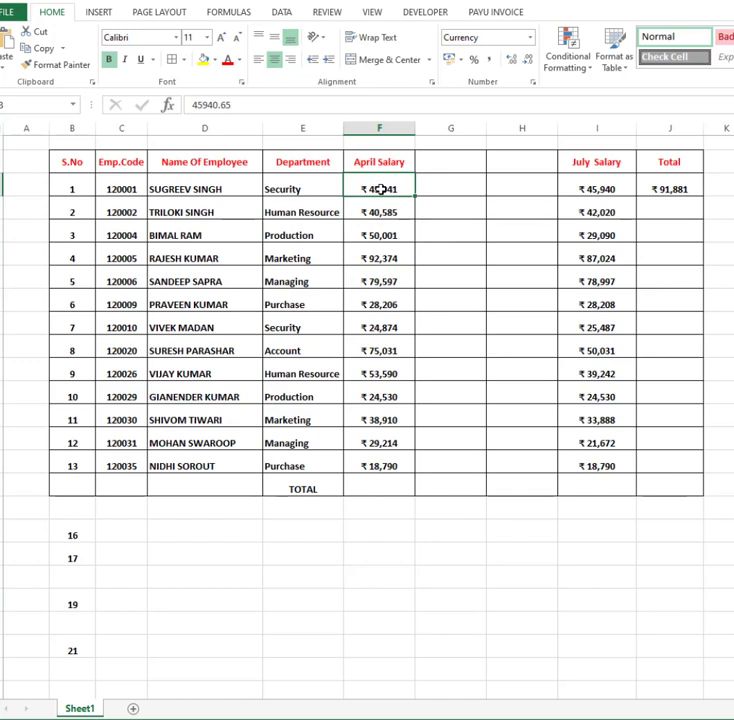
{"action": "left_click", "coordinate": [402, 461]}
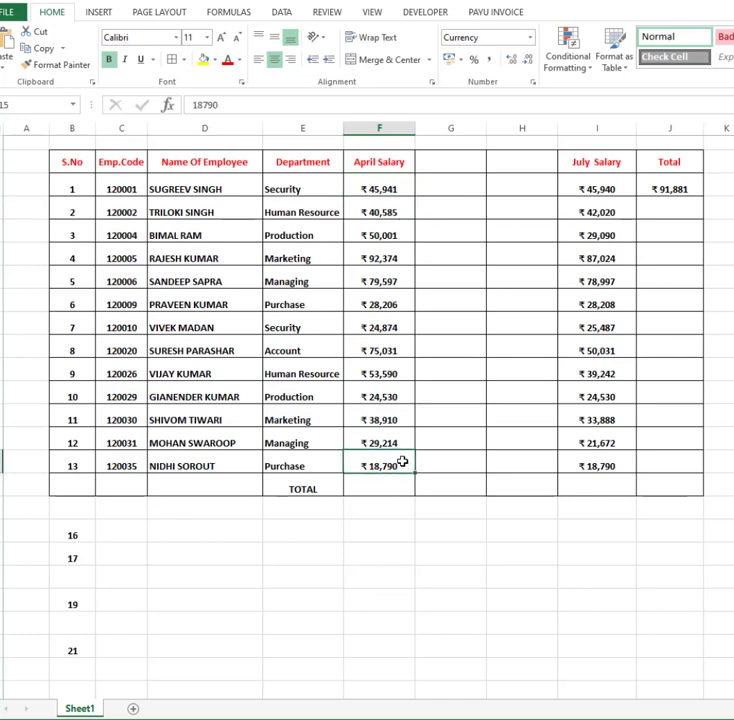
{"action": "key", "text": "ctrl+Up"}
{"action": "key", "text": "Down"}
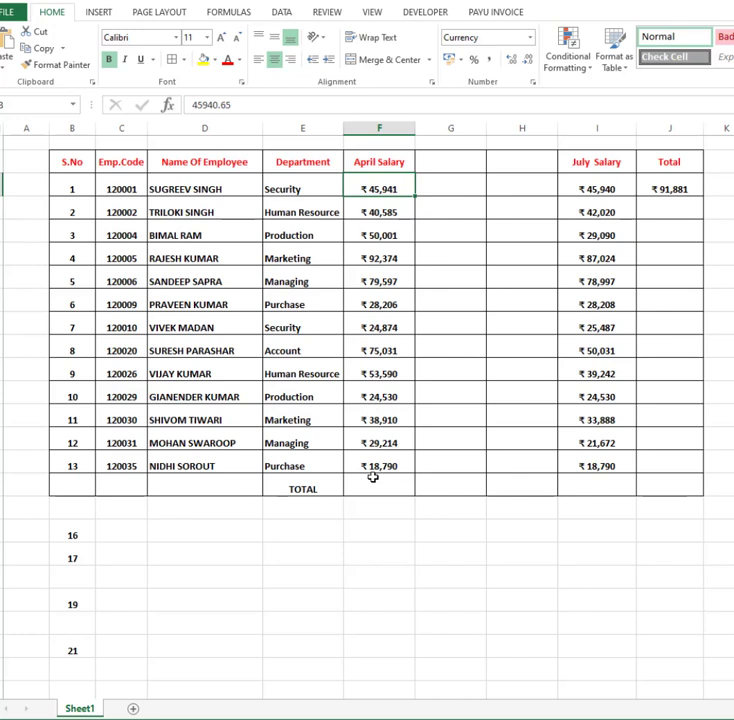
{"action": "key", "text": "ctrl+shift+Down"}
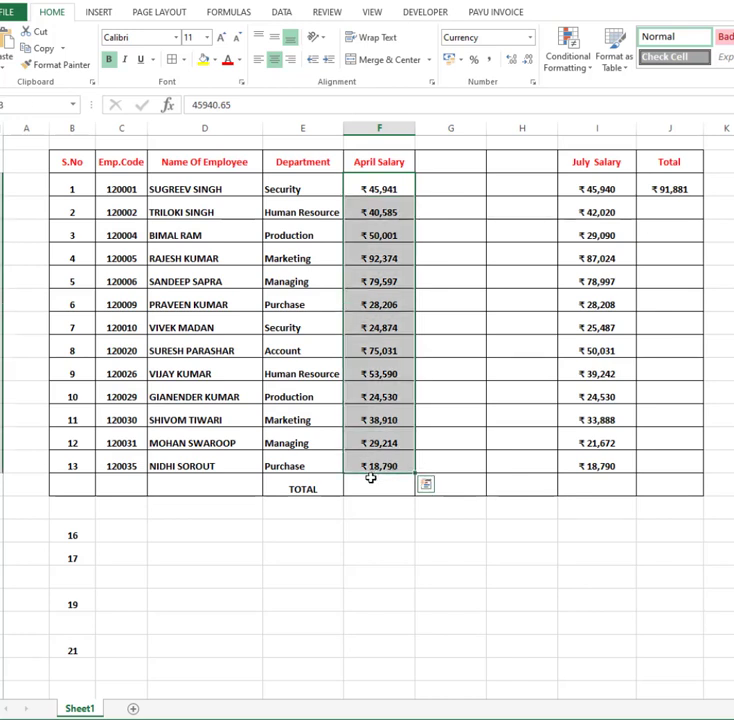
Enter =SUM(F3:F15) in the April Salary TOTAL cell, giving ₹6,01,643.
{"action": "left_click", "coordinate": [370, 491]}
{"action": "left_click", "coordinate": [370, 491]}
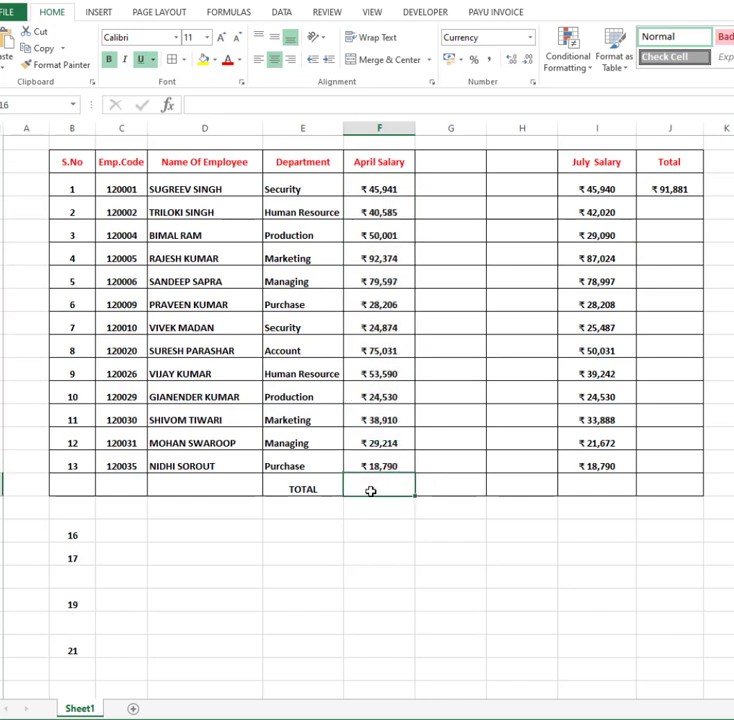
{"action": "type", "text": "=sum"}
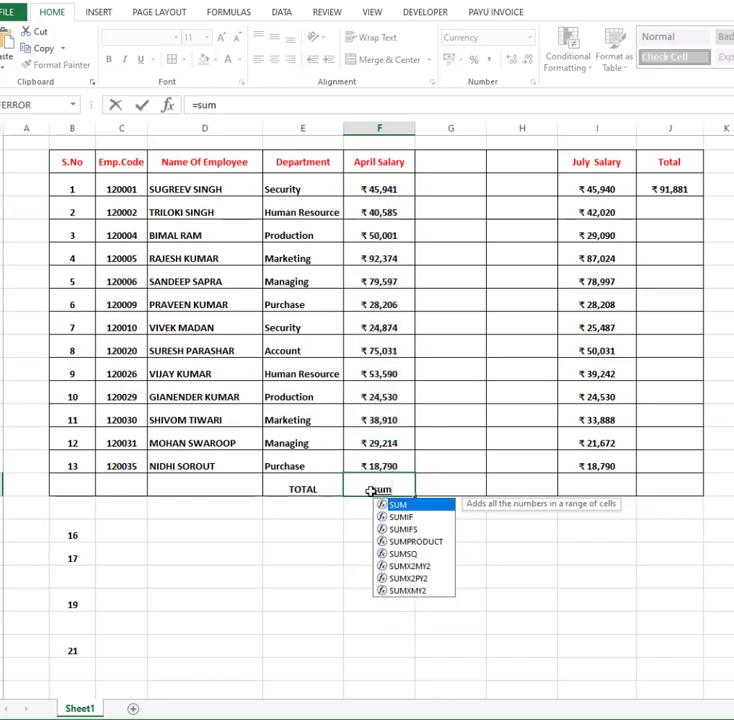
{"action": "type", "text": "("}
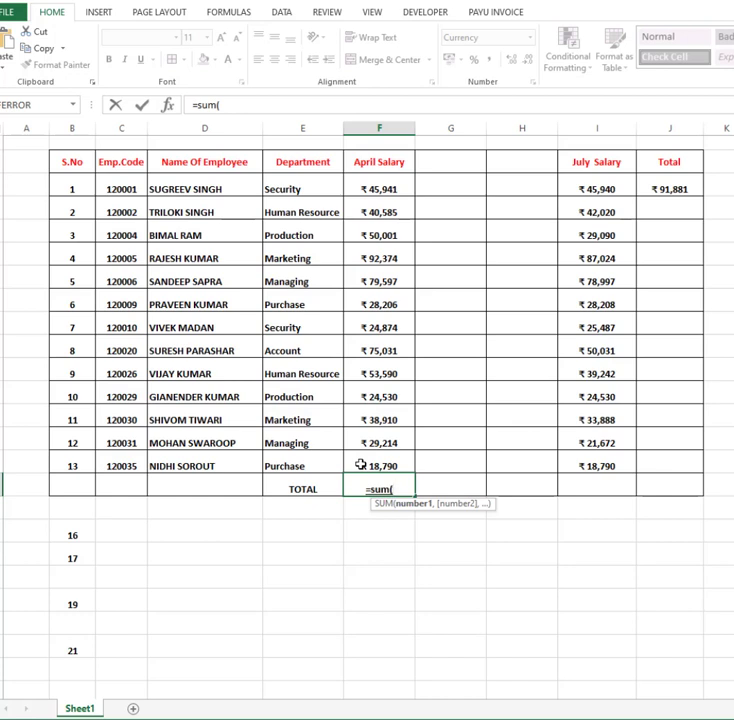
{"action": "left_click", "coordinate": [361, 464]}
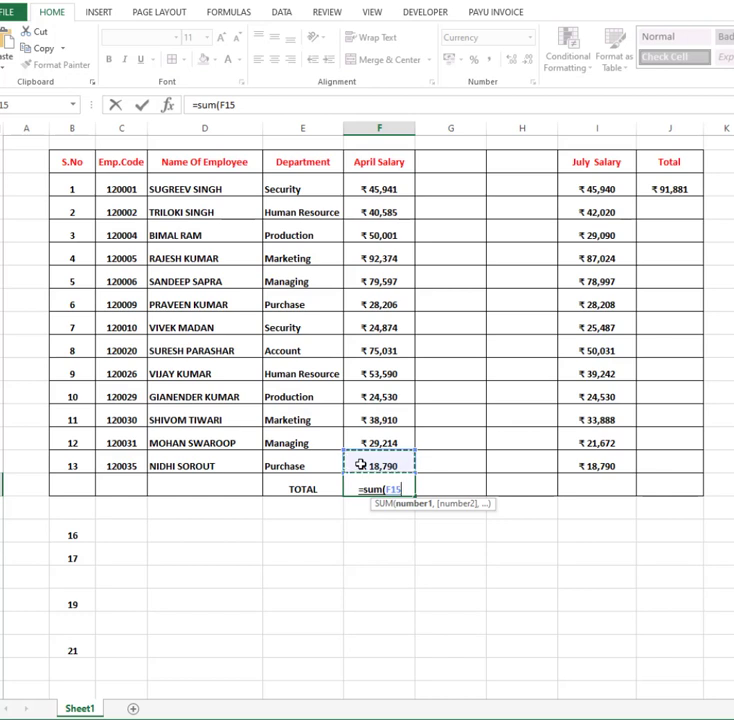
{"action": "key", "text": "ctrl+shift+Up"}
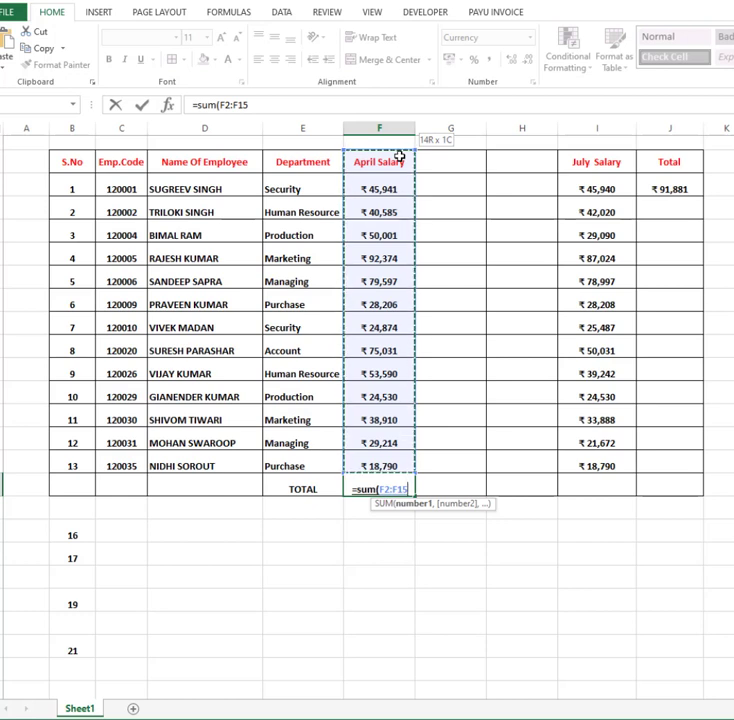
{"action": "key", "text": "Up"}
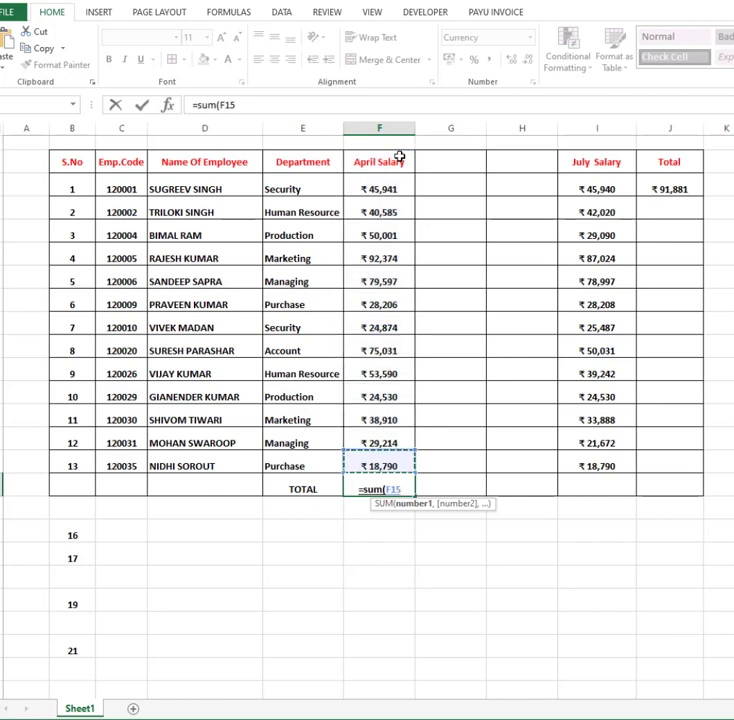
{"action": "left_click", "coordinate": [399, 157], "text": "shift"}
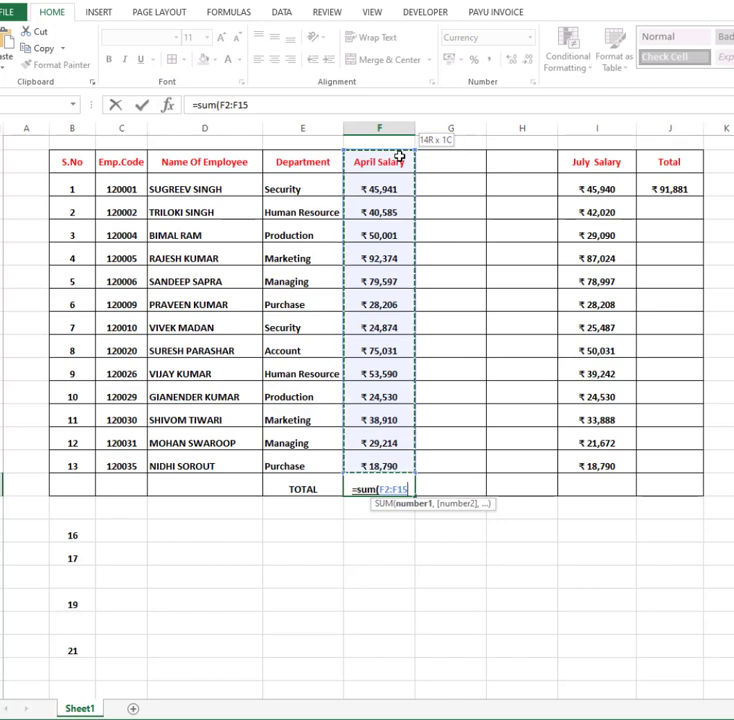
{"action": "key", "text": "shift+Down"}
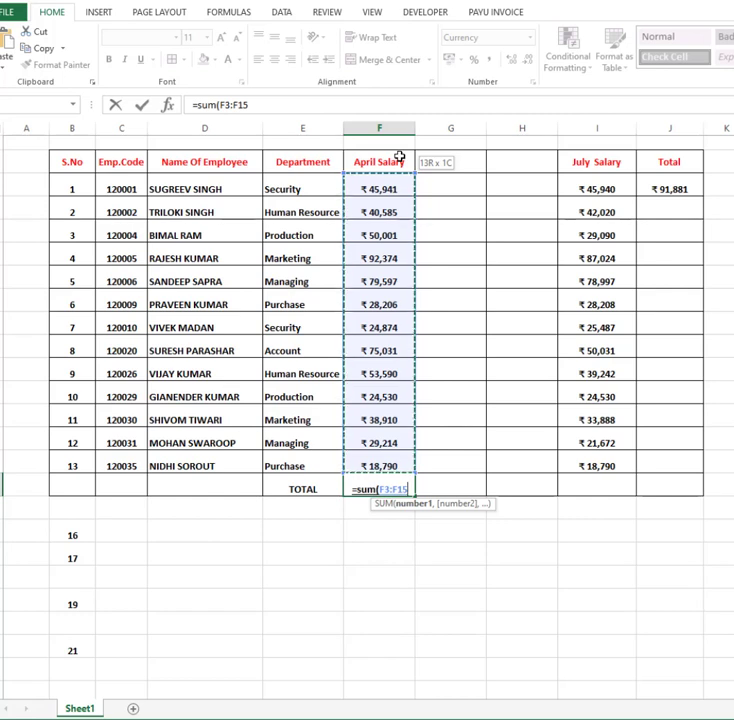
{"action": "type", "text": ")"}
{"action": "key", "text": "Return"}
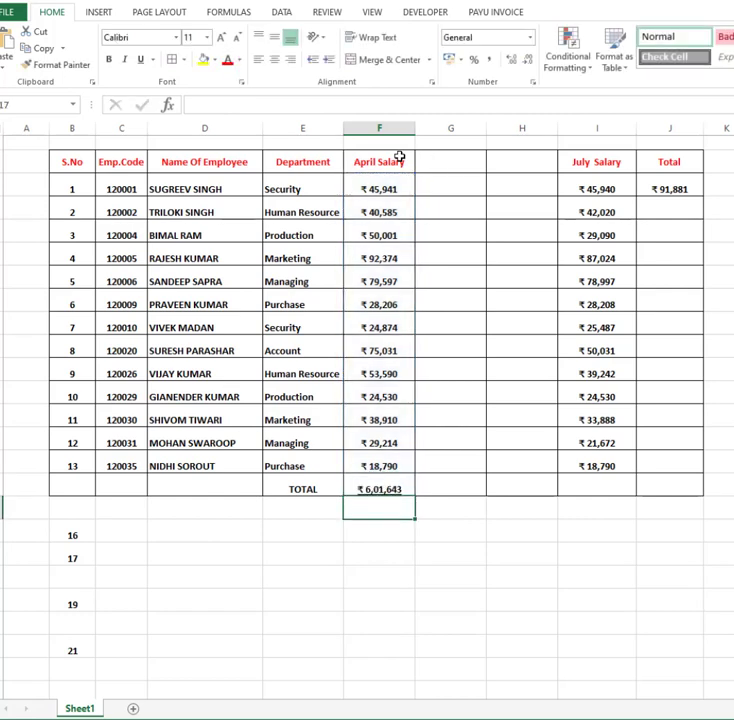
{"action": "key", "text": "Up"}
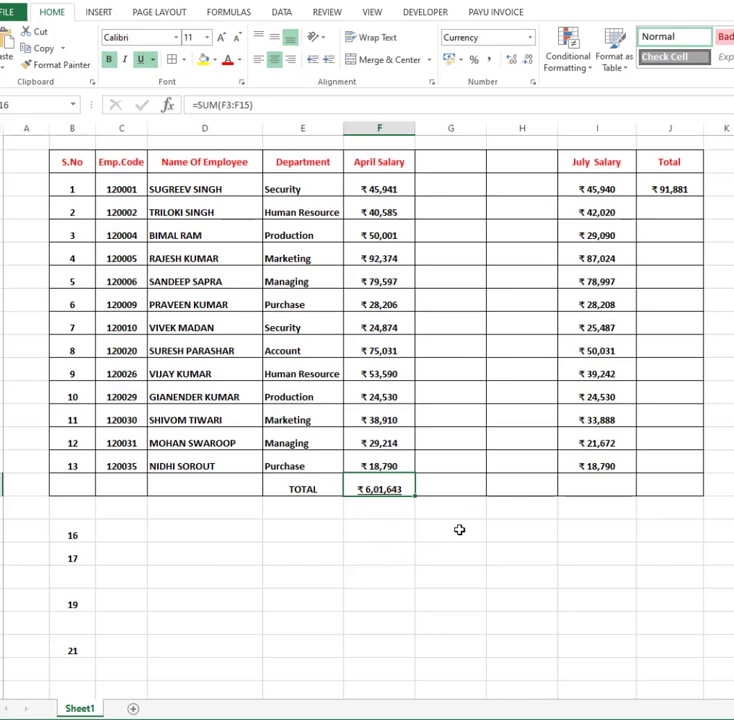
Enter =SUM(I3:I15) in the July Salary TOTAL cell I16, giving ₹5,24,919.
{"action": "key", "text": "Up"}
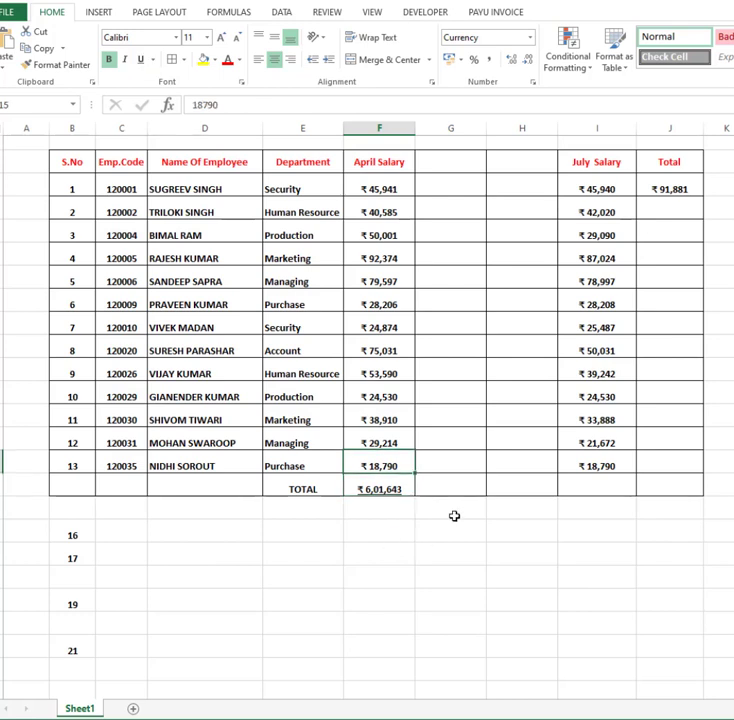
{"action": "key", "text": "Right"}
{"action": "key", "text": "Right"}
{"action": "key", "text": "Right"}
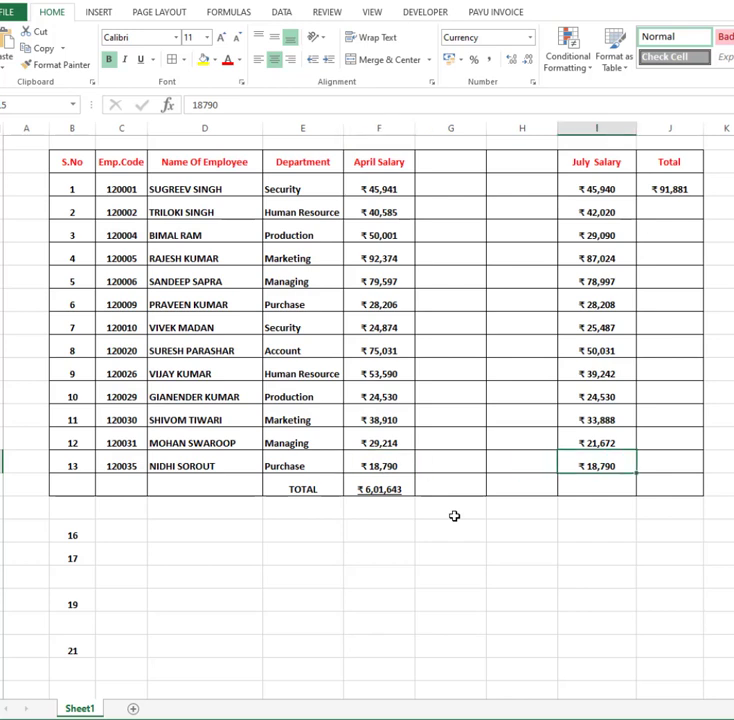
{"action": "key", "text": "Down"}
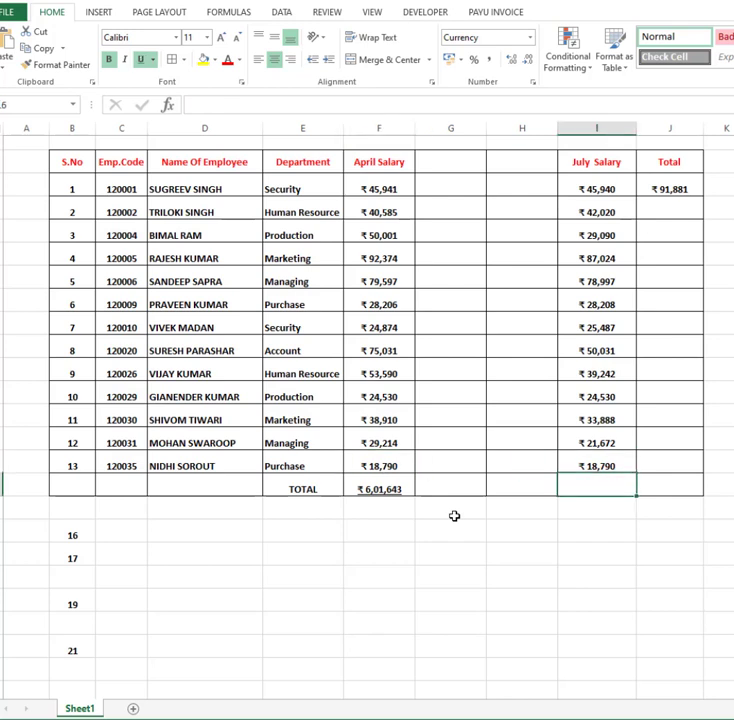
{"action": "key", "text": "Left"}
{"action": "key", "text": "Left"}
{"action": "key", "text": "Left"}
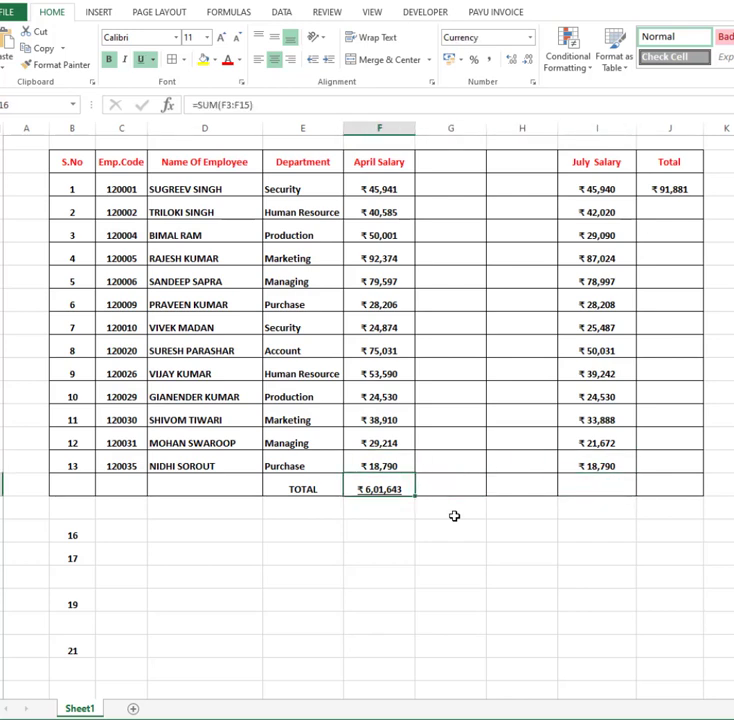
{"action": "key", "text": "Right"}
{"action": "key", "text": "Right"}
{"action": "key", "text": "Right"}
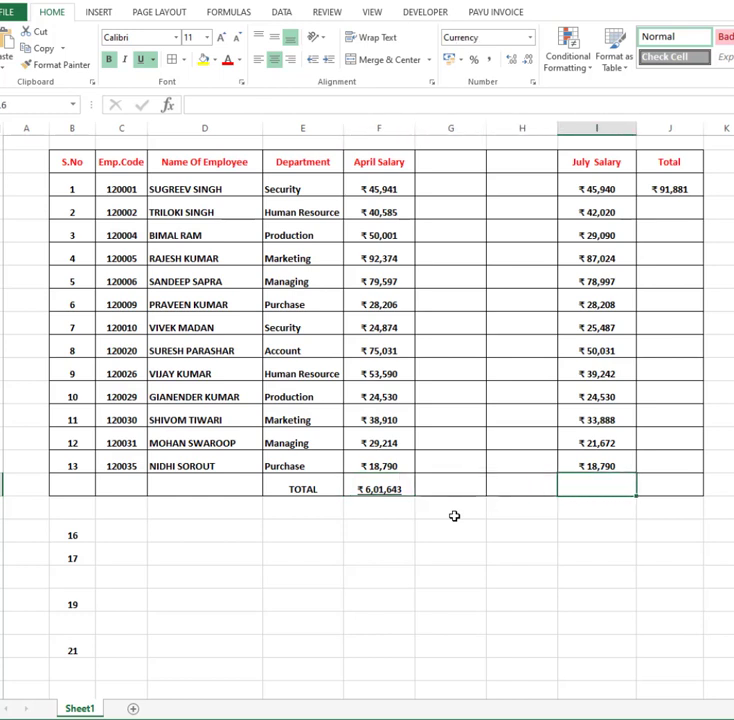
{"action": "type", "text": "="}
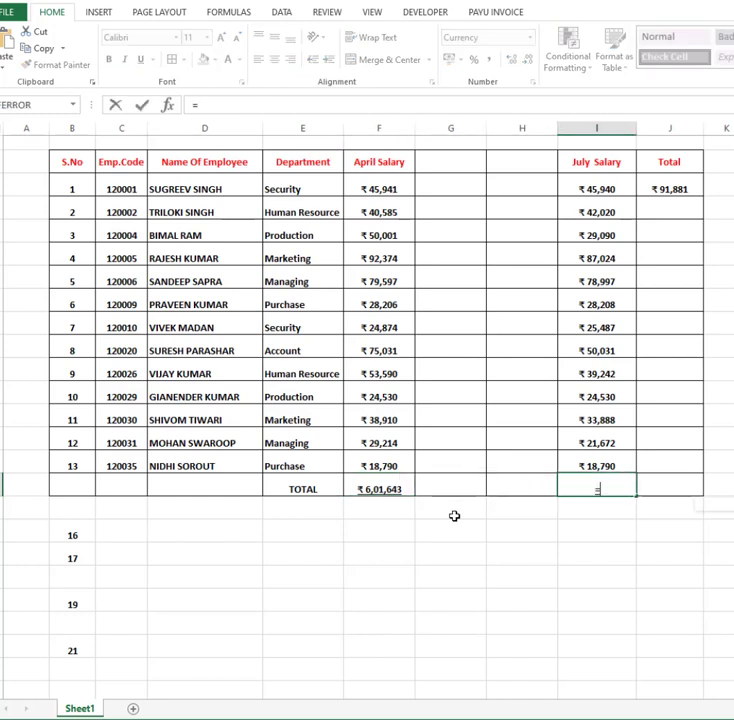
{"action": "type", "text": "sum("}
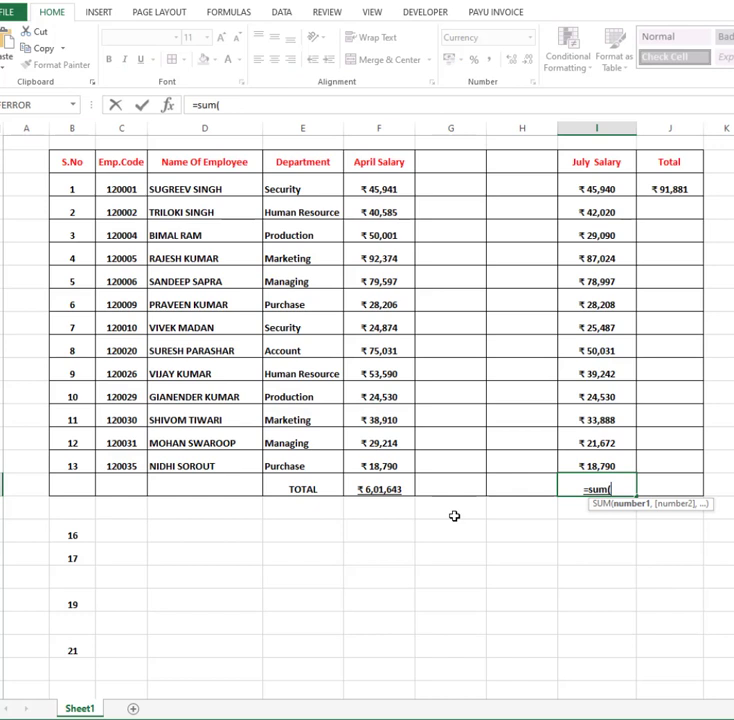
{"action": "key", "text": "Up"}
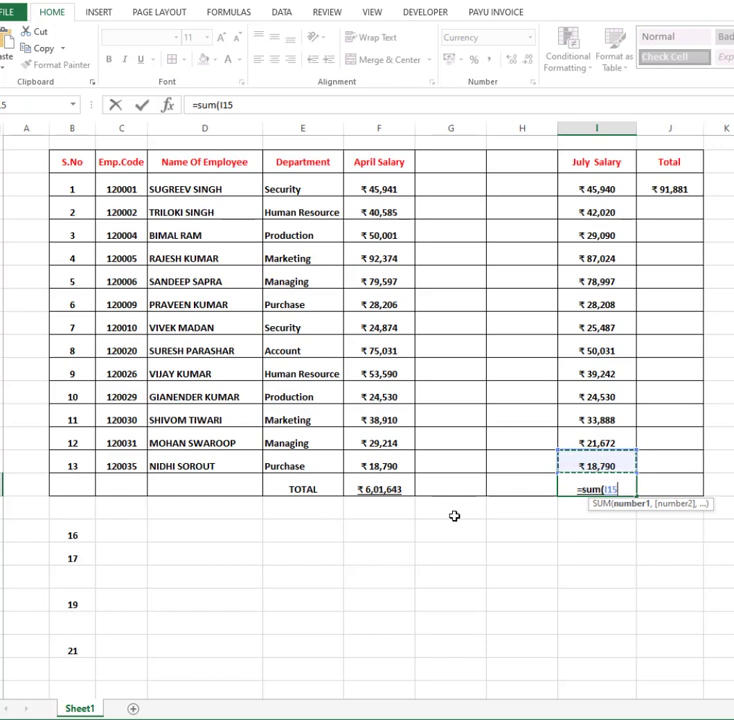
{"action": "key", "text": "ctrl+shift+Up"}
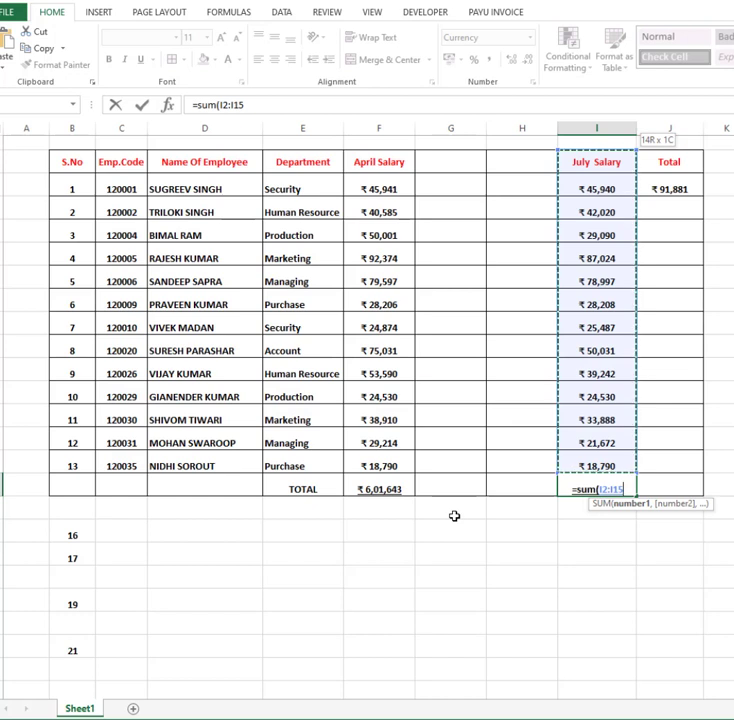
{"action": "key", "text": "shift+Down"}
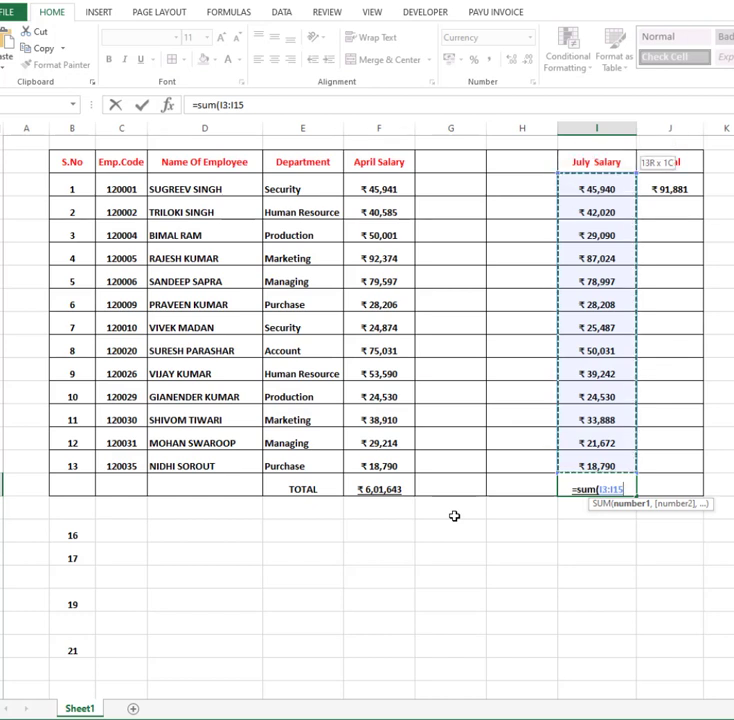
{"action": "type", "text": ")"}
{"action": "key", "text": "Return"}
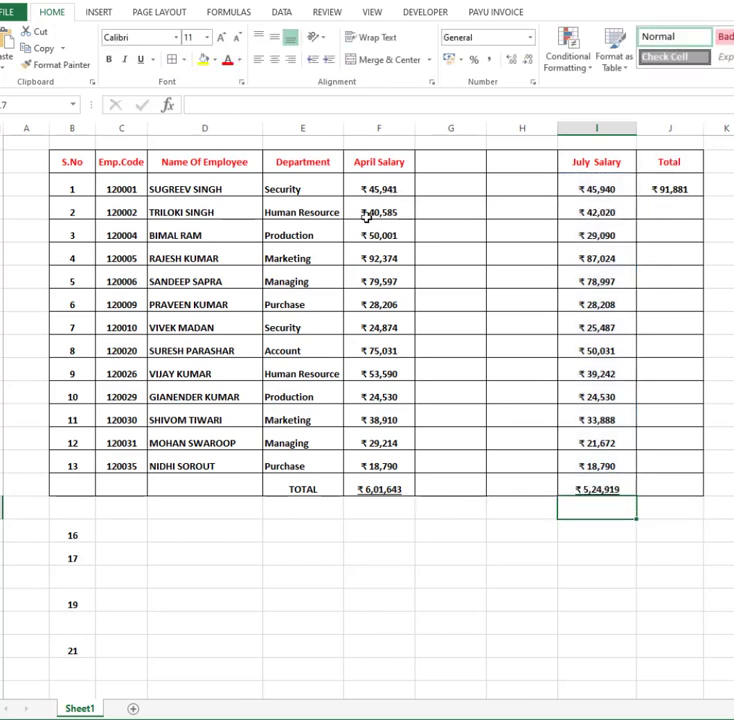
Enter the headers May in G2 and June in H2, fixing a mistyped first entry.
{"action": "left_click", "coordinate": [436, 167]}
{"action": "type", "text": "<a"}
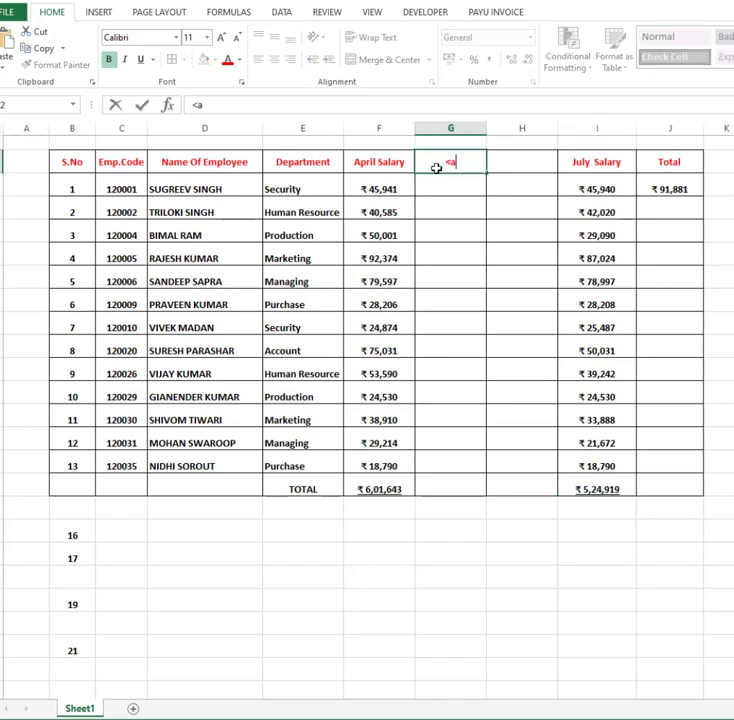
{"action": "type", "text": "y"}
{"action": "key", "text": "Home"}
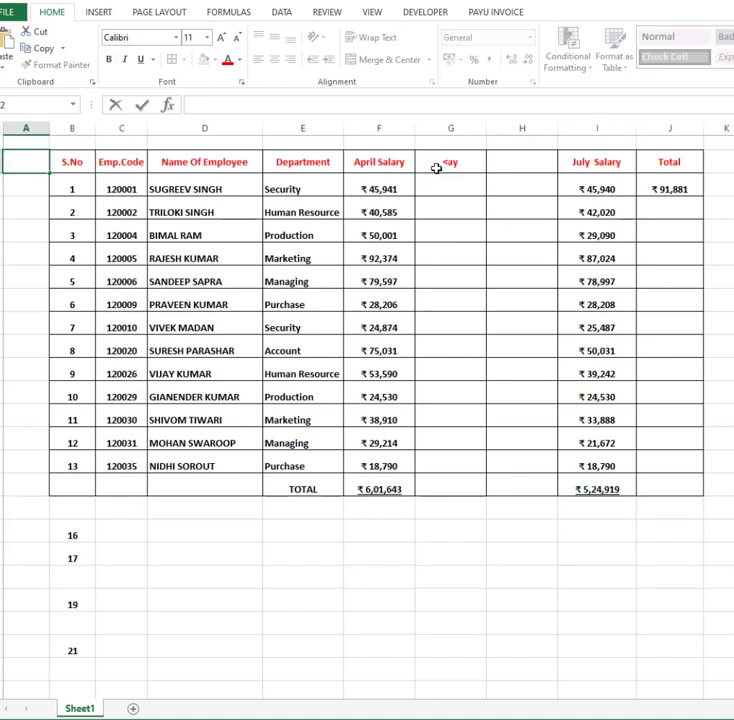
{"action": "left_click", "coordinate": [436, 167]}
{"action": "key", "text": "BackSpace"}
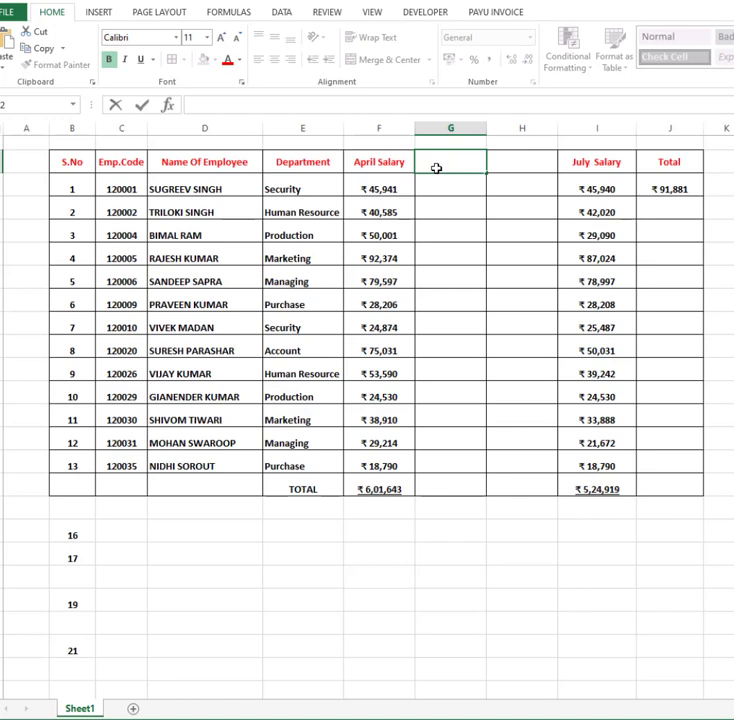
{"action": "type", "text": "May"}
{"action": "key", "text": "Tab"}
{"action": "type", "text": "Ju"}
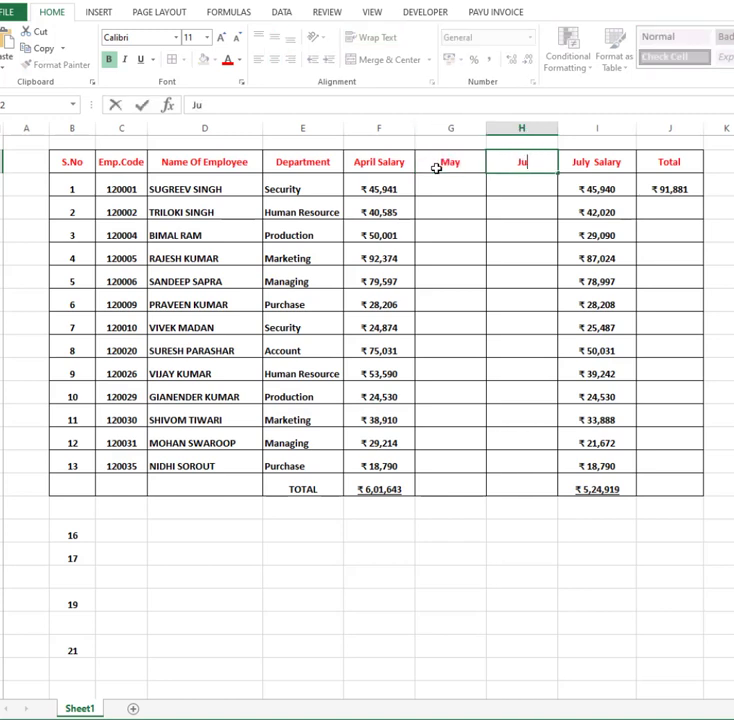
{"action": "type", "text": "ne"}
{"action": "key", "text": "Return"}
{"action": "key", "text": "Return"}
Enter =SUM(F4:I4) in the second employee's Total cell J4, giving ₹82,605.
{"action": "key", "text": "Left"}
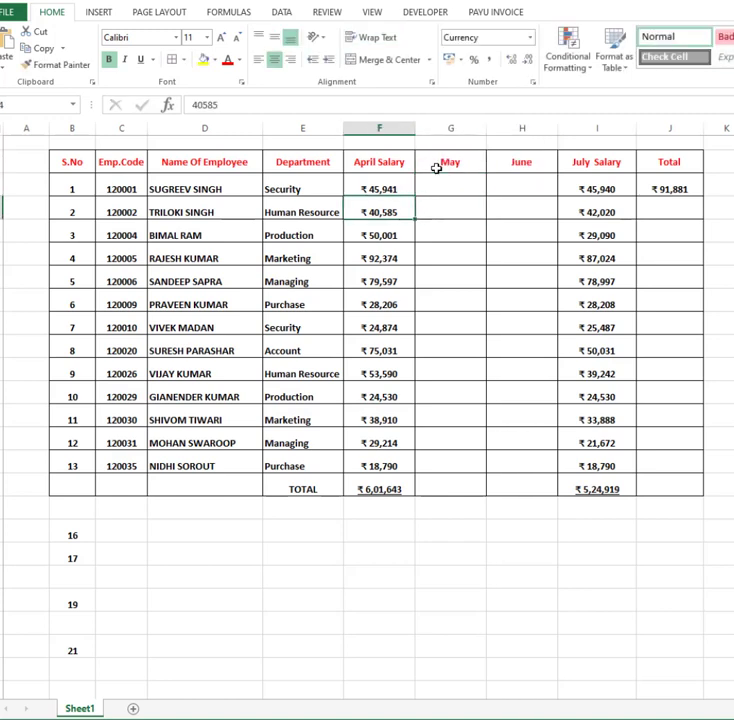
{"action": "key", "text": "Right"}
{"action": "key", "text": "Right"}
{"action": "key", "text": "Right"}
{"action": "key", "text": "Right"}
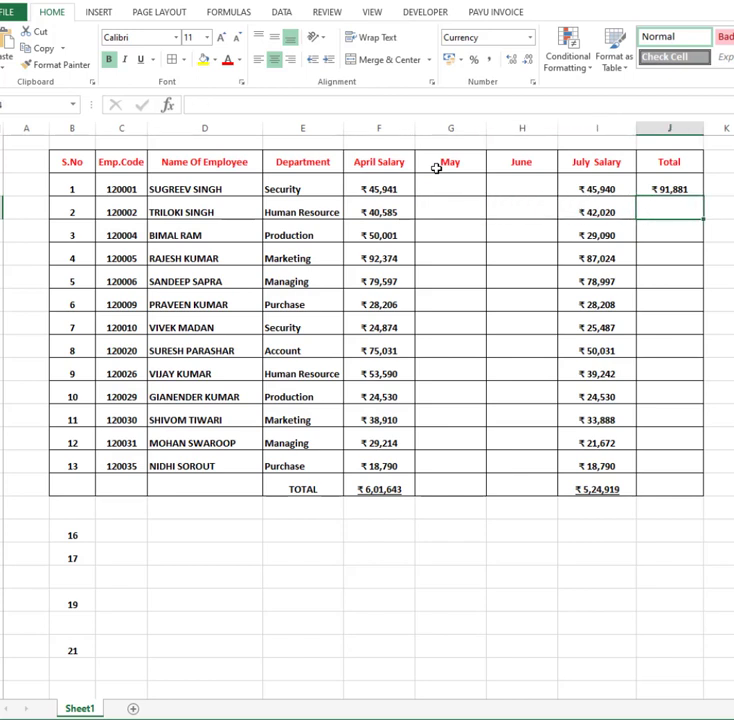
{"action": "key", "text": "Left"}
{"action": "key", "text": "Left"}
{"action": "key", "text": "Left"}
{"action": "key", "text": "Left"}
{"action": "key", "text": "Right"}
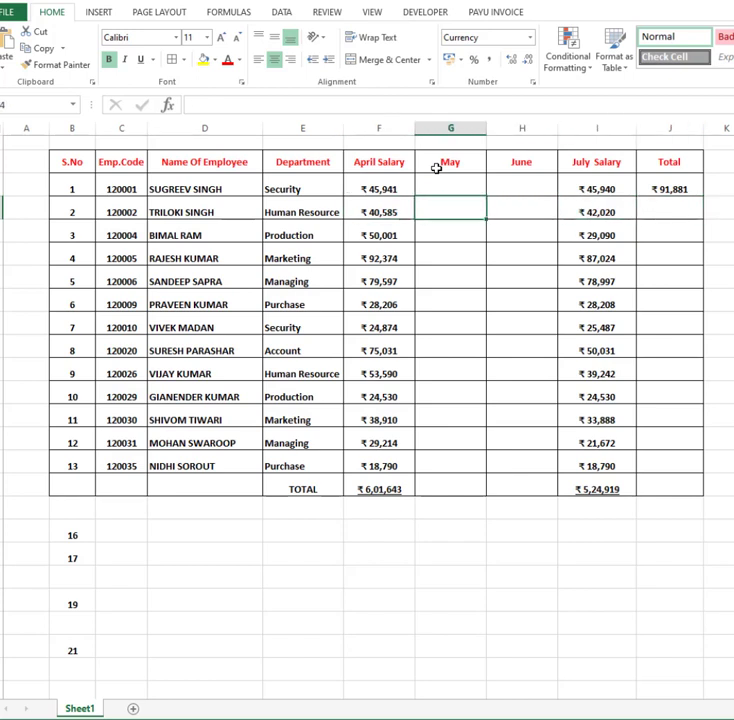
{"action": "key", "text": "Right"}
{"action": "key", "text": "Right"}
{"action": "key", "text": "Right"}
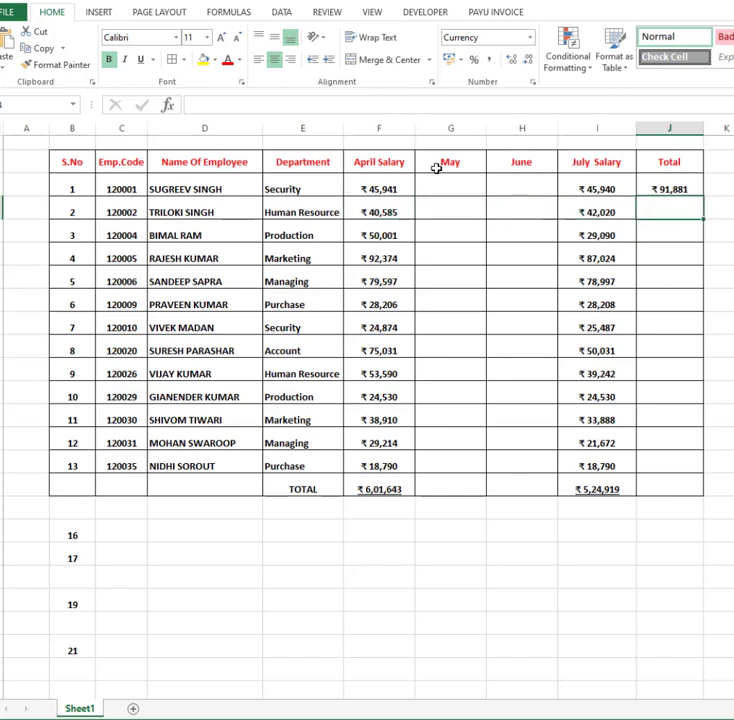
{"action": "key", "text": "Left"}
{"action": "key", "text": "Left"}
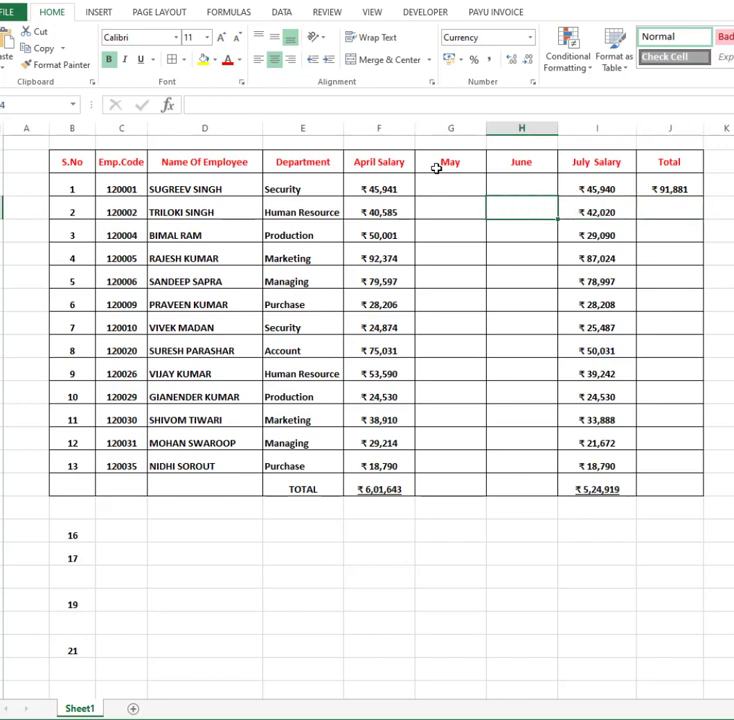
{"action": "key", "text": "Right"}
{"action": "key", "text": "Right"}
{"action": "type", "text": "="}
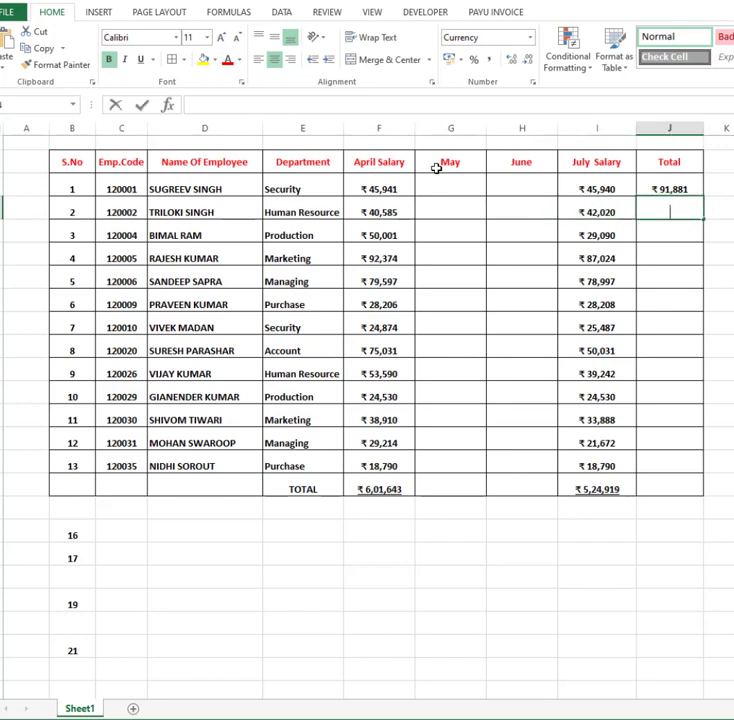
{"action": "type", "text": "sum("}
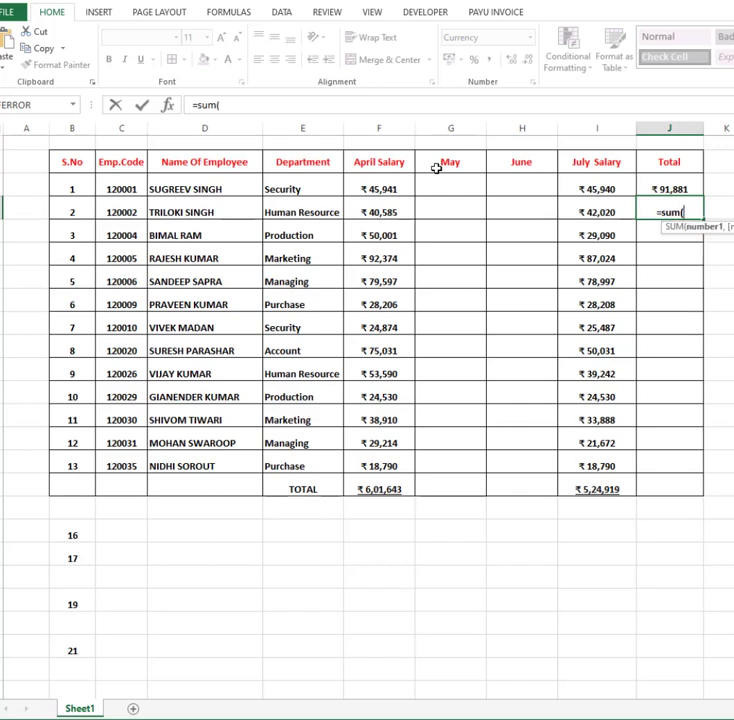
{"action": "key", "text": "Left"}
{"action": "key", "text": "Left"}
{"action": "key", "text": "Left"}
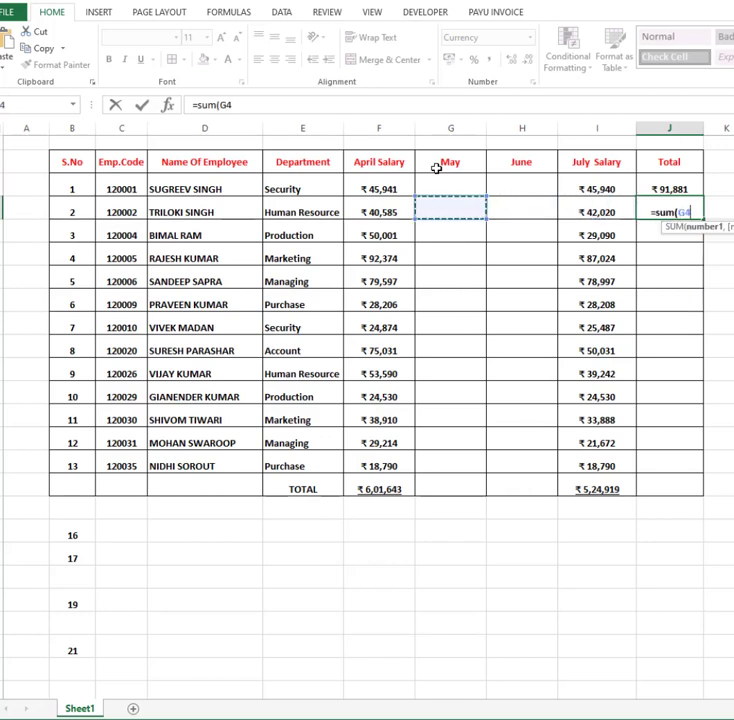
{"action": "key", "text": "Left"}
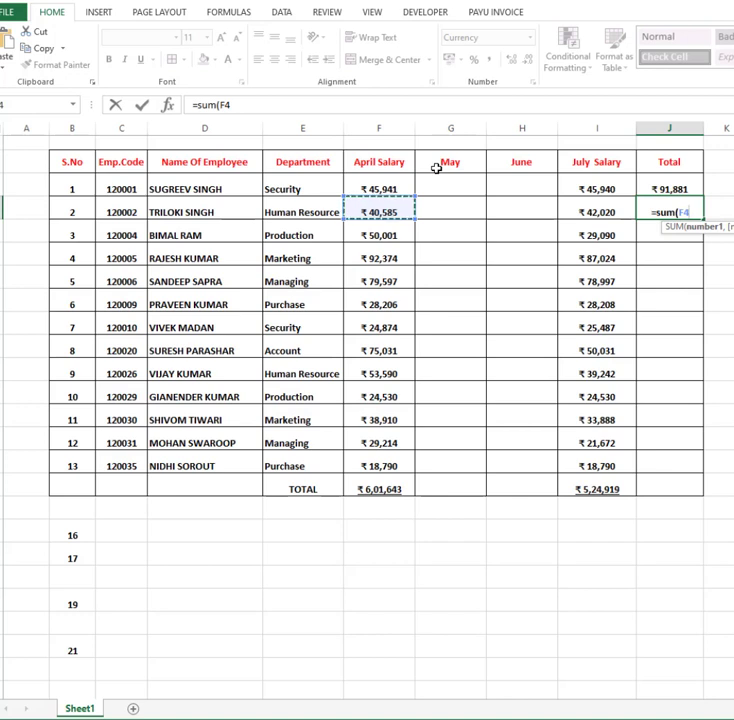
{"action": "key", "text": "shift+Right"}
{"action": "key", "text": "shift+Right"}
{"action": "key", "text": "shift+Right"}
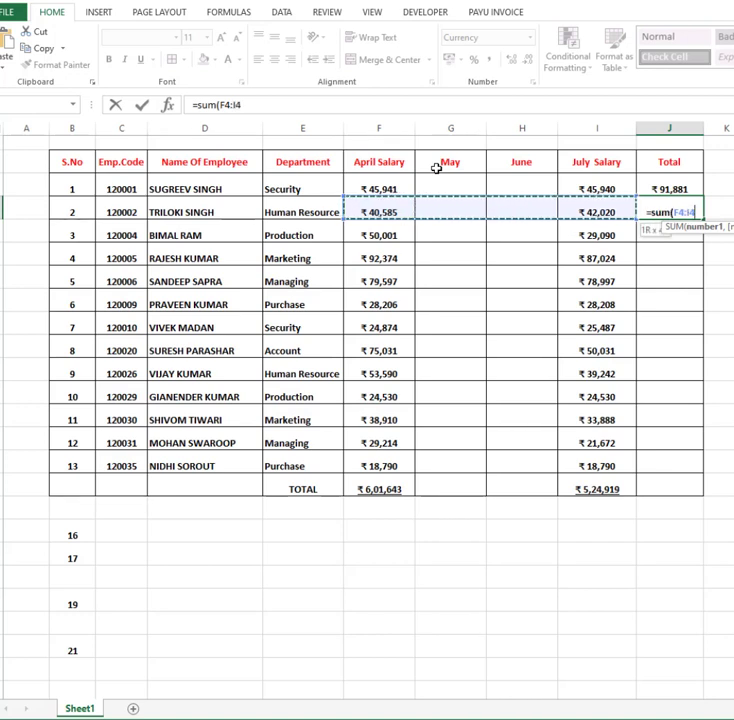
{"action": "type", "text": ")"}
{"action": "key", "text": "Return"}
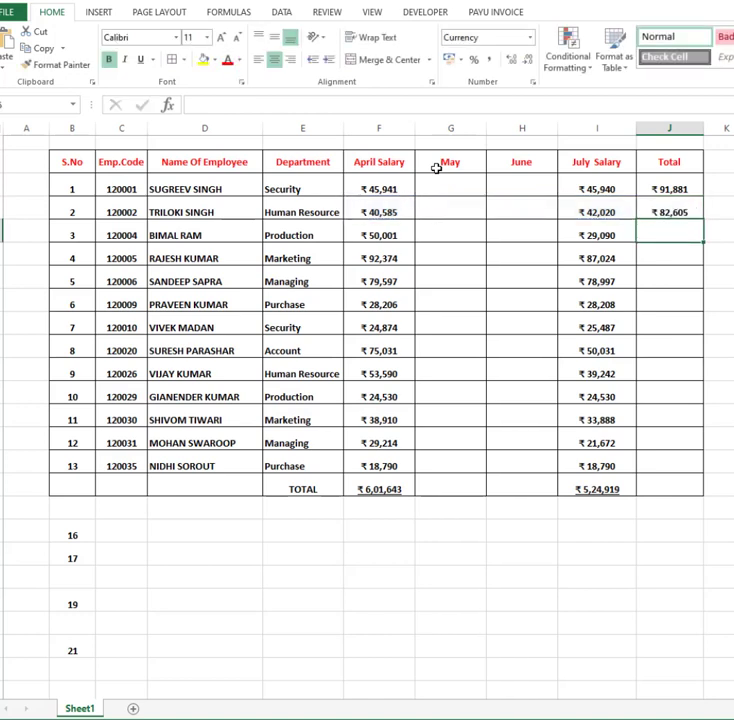
Move along row 5 to the next employee's April salary.
{"action": "key", "text": "Left"}
{"action": "key", "text": "Left"}
{"action": "key", "text": "Left"}
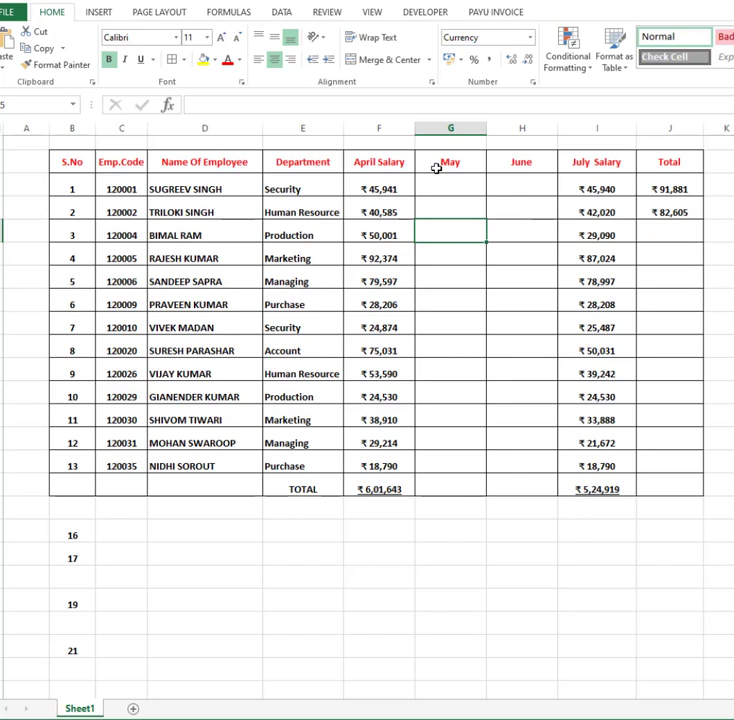
{"action": "key", "text": "Left"}
{"action": "key", "text": "Left"}
{"action": "key", "text": "Left"}
{"action": "key", "text": "Right"}
{"action": "key", "text": "Right"}
{"action": "key", "text": "Right"}
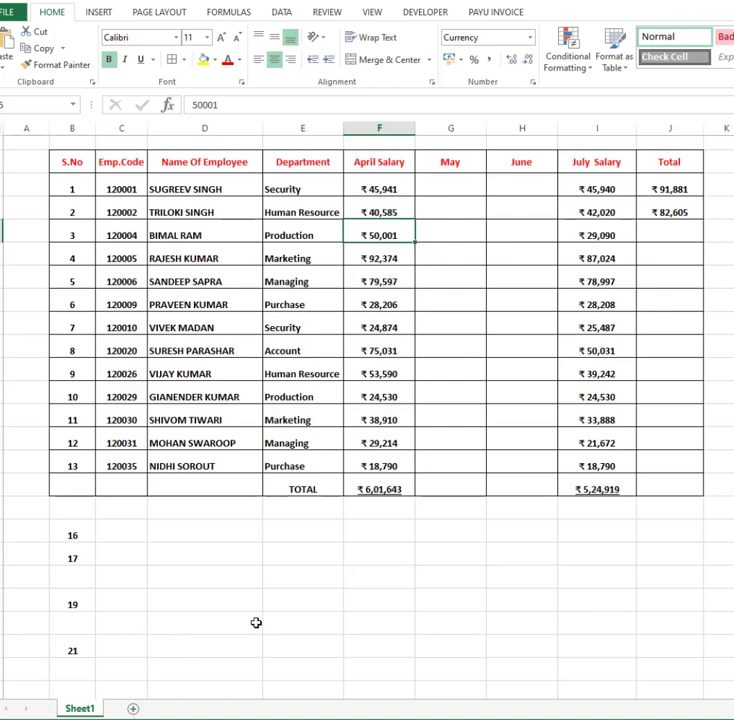
Add three new worksheets to the workbook.
{"action": "left_click", "coordinate": [134, 709]}
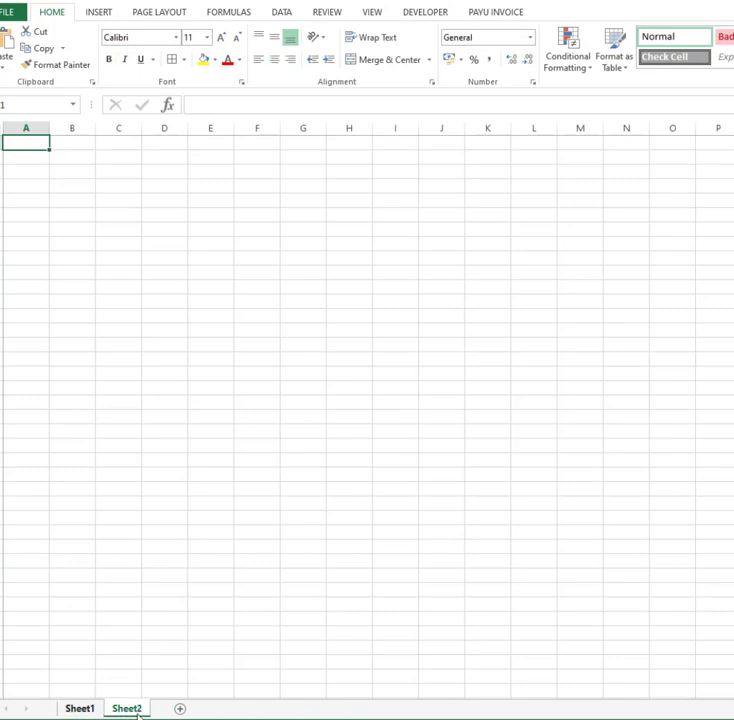
{"action": "left_click", "coordinate": [179, 709]}
{"action": "left_click", "coordinate": [225, 709]}
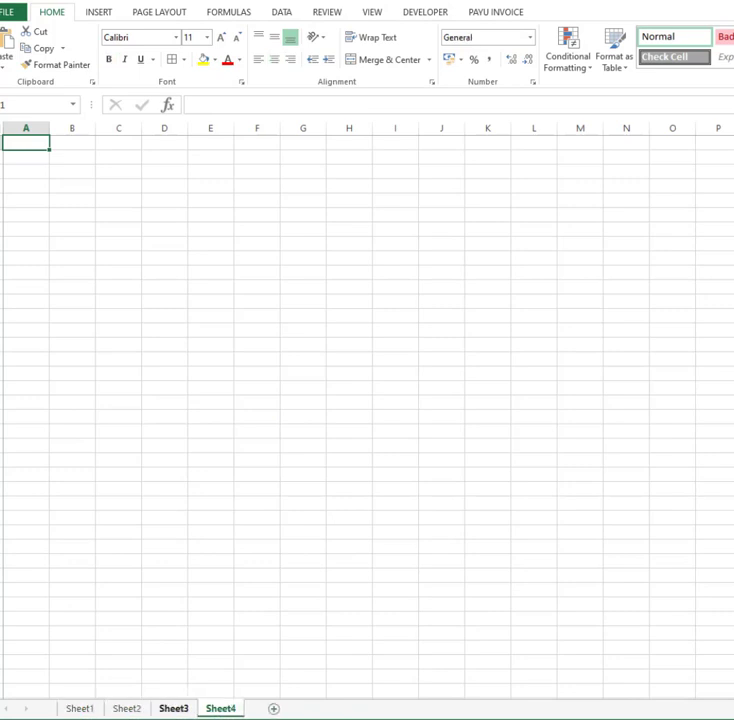
Type 'Sheet2' in E11 on Sheet2 and 'Sheet3' in E10 on Sheet3, then return to Sheet1.
{"action": "left_click", "coordinate": [130, 709]}
{"action": "left_click", "coordinate": [222, 286]}
{"action": "type", "text": "Sh"}
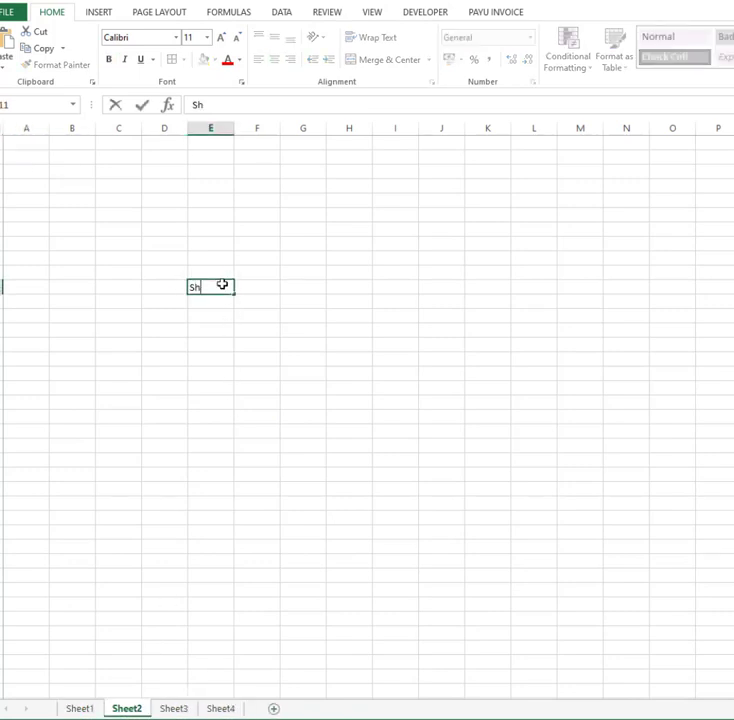
{"action": "type", "text": "eet2"}
{"action": "key", "text": "Return"}
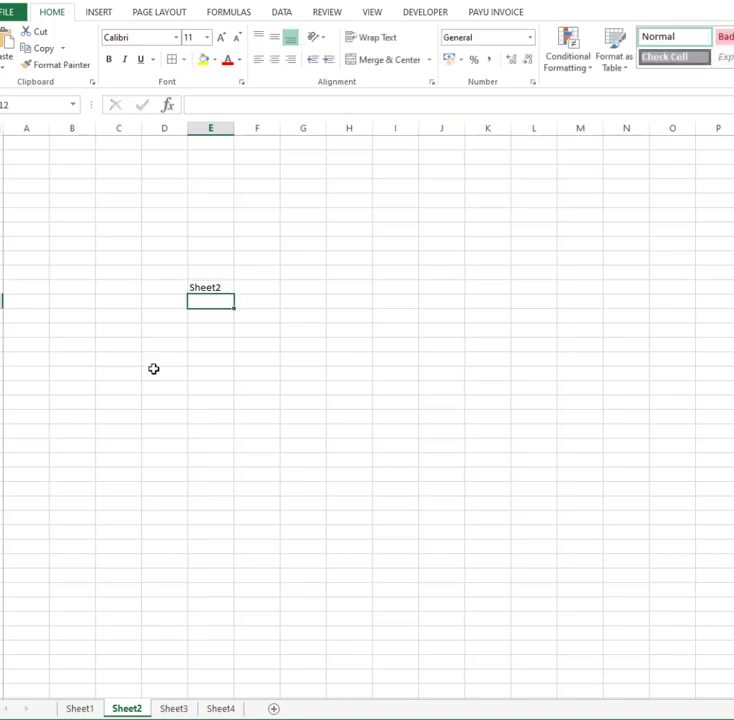
{"action": "key", "text": "ctrl+Page_Down"}
{"action": "left_click", "coordinate": [222, 269]}
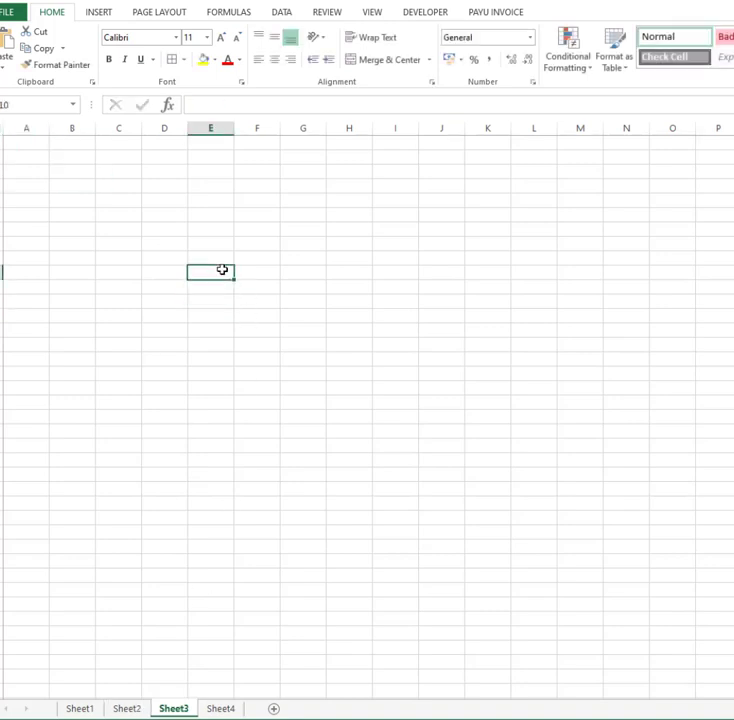
{"action": "type", "text": "Sheet3"}
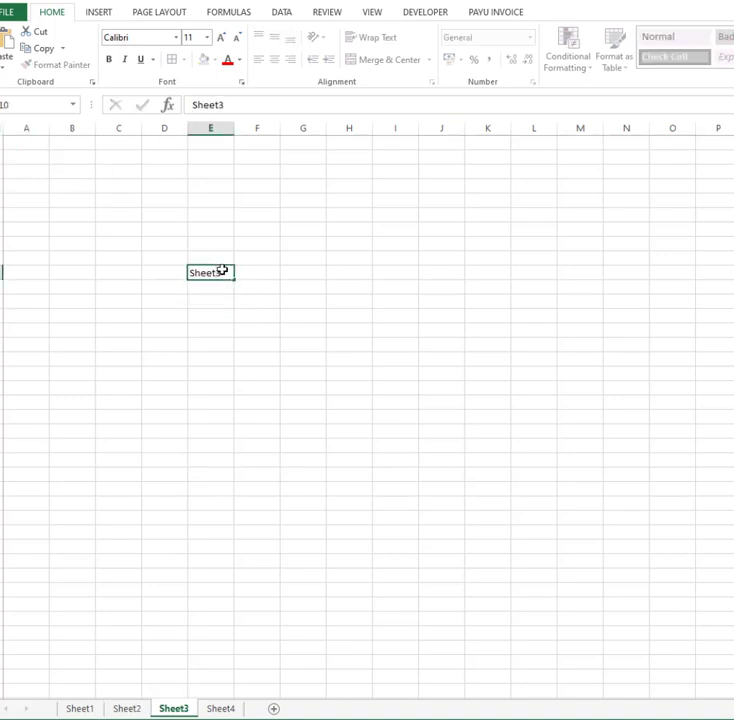
{"action": "key", "text": "Return"}
{"action": "left_click", "coordinate": [80, 708]}
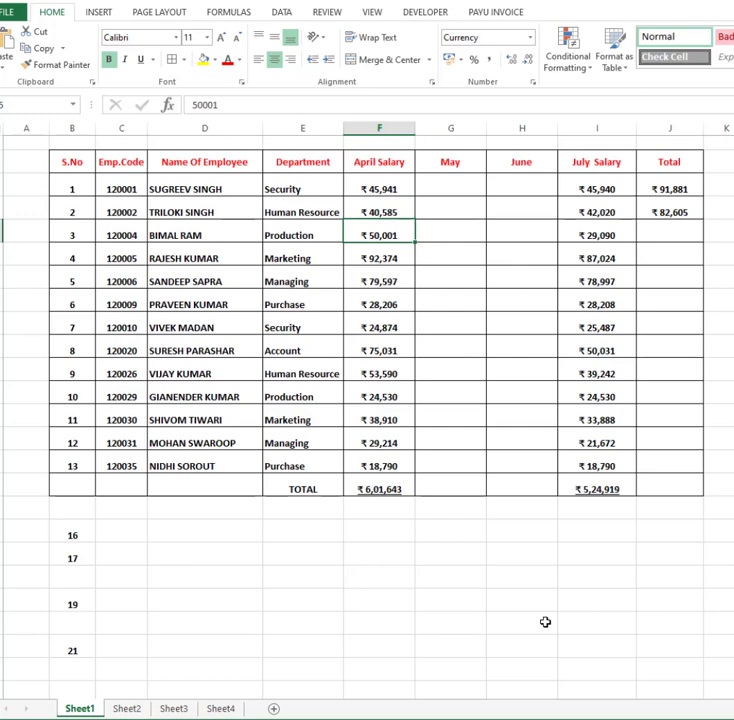
{"action": "key", "text": "ctrl+Page_Down"}
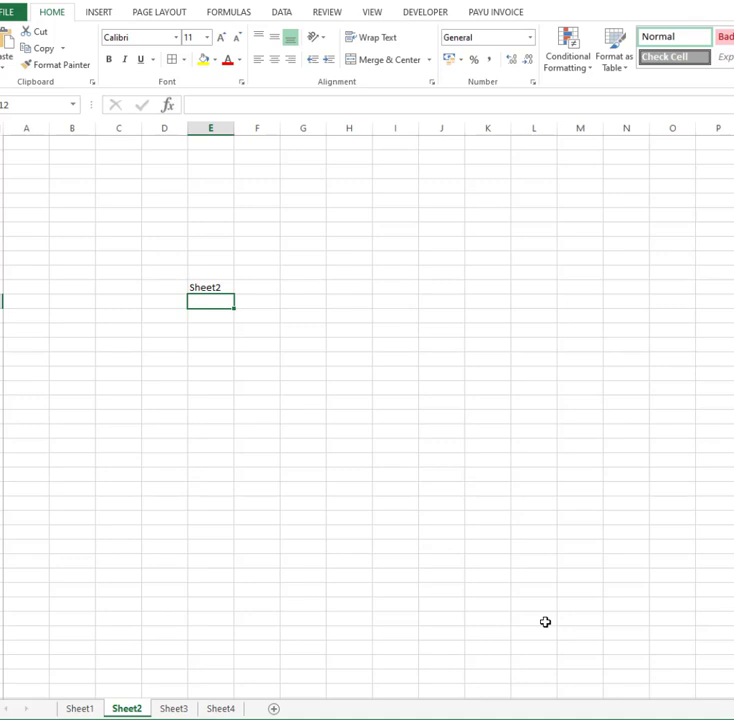
{"action": "key", "text": "ctrl+Page_Down"}
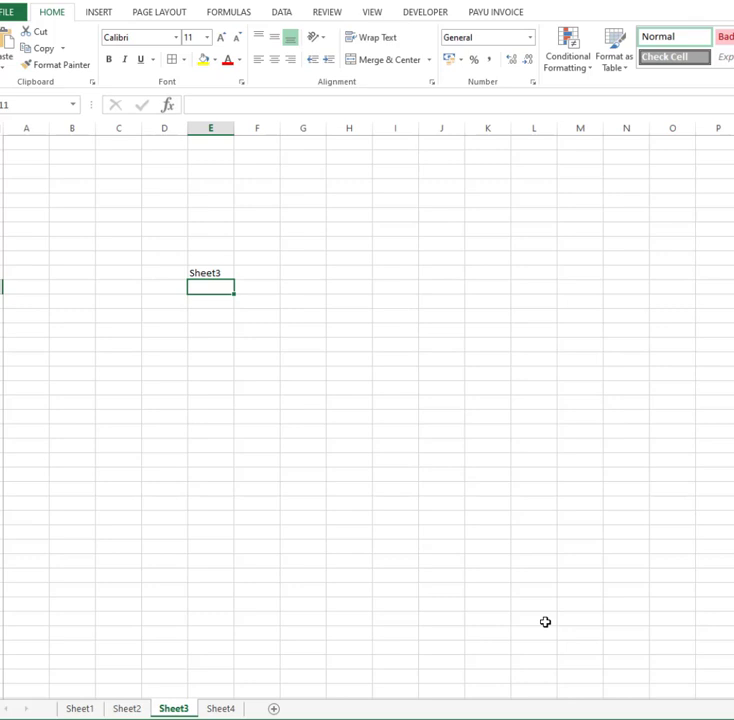
{"action": "key", "text": "ctrl+Page_Up"}
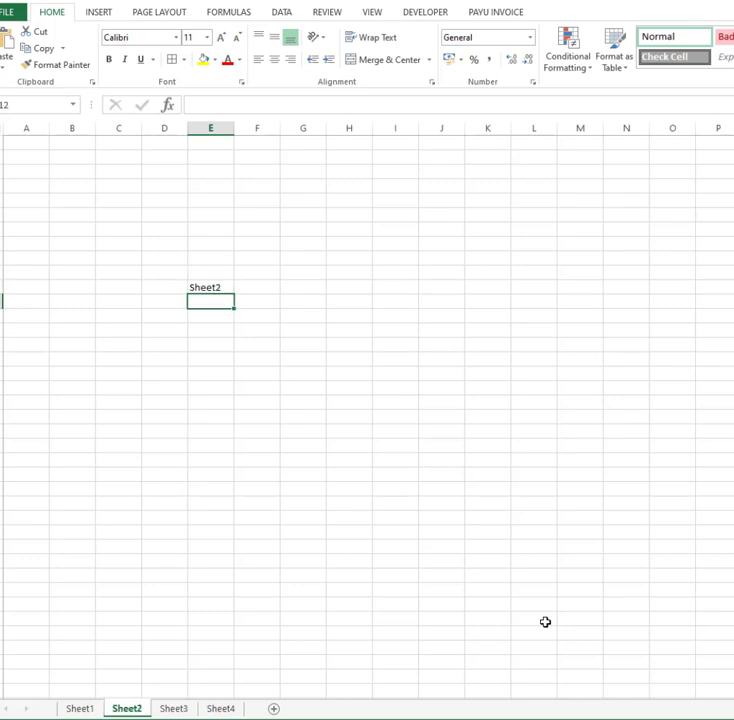
{"action": "key", "text": "ctrl+Page_Down"}
{"action": "key", "text": "ctrl+Page_Down"}
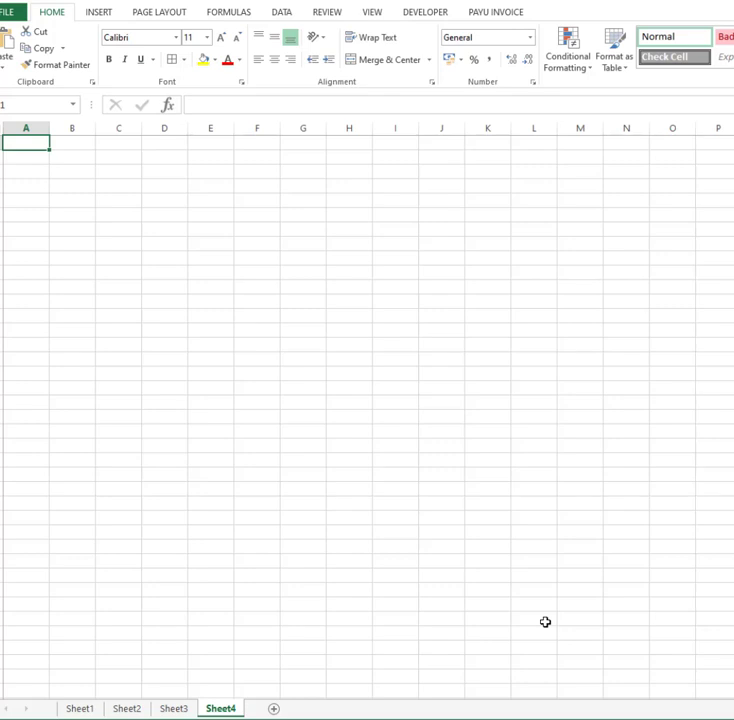
{"action": "key", "text": "ctrl+Page_Up"}
{"action": "key", "text": "ctrl+Page_Up"}
{"action": "key", "text": "ctrl+Page_Up"}
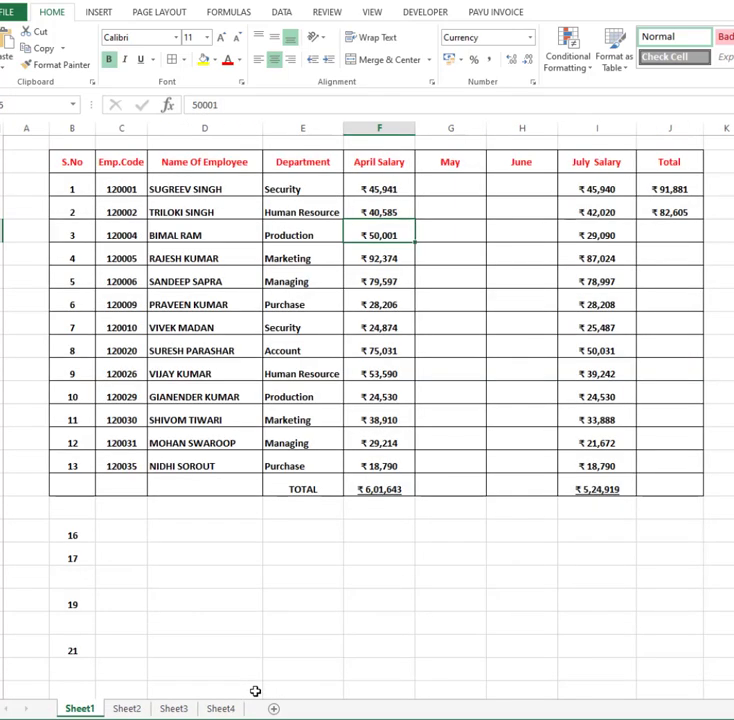
{"action": "key", "text": "ctrl+Page_Down"}
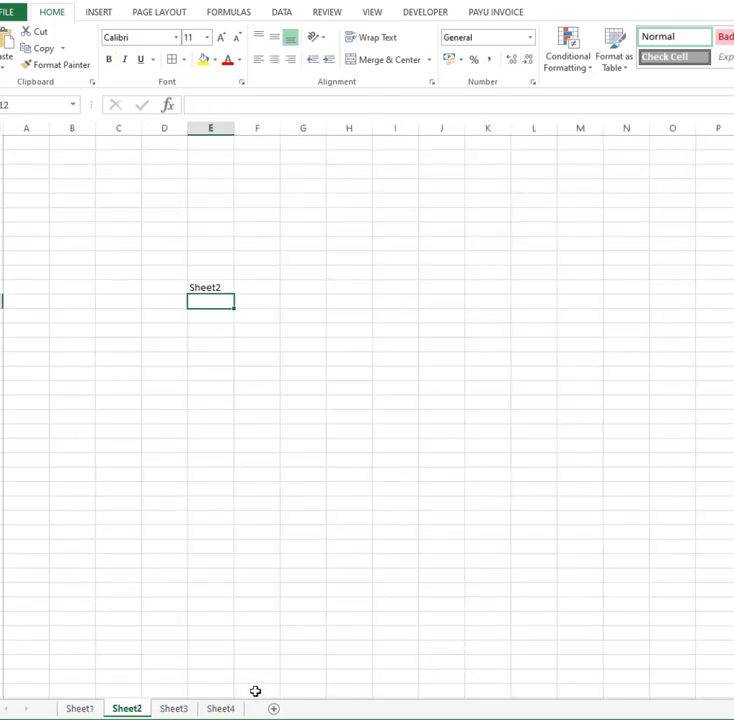
{"action": "key", "text": "ctrl+Page_Up"}
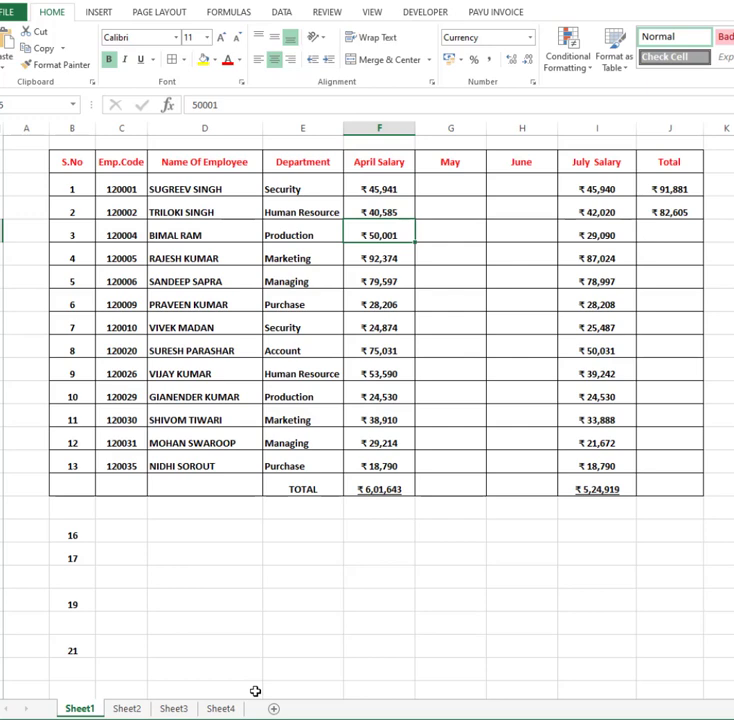
{"action": "key", "text": "ctrl+Page_Down"}
{"action": "key", "text": "ctrl+Page_Down"}
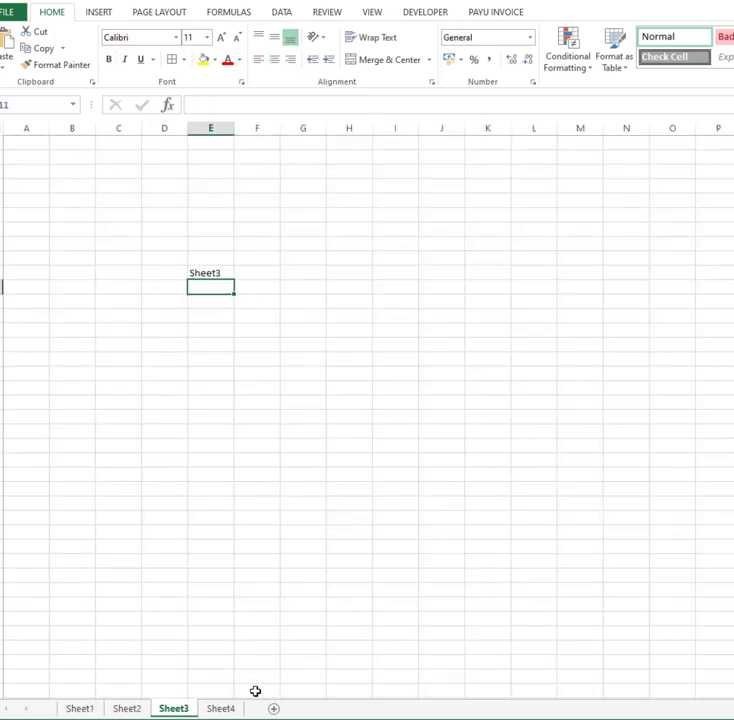
{"action": "key", "text": "ctrl+Page_Up"}
{"action": "key", "text": "ctrl+Page_Down"}
{"action": "key", "text": "ctrl+Page_Up"}
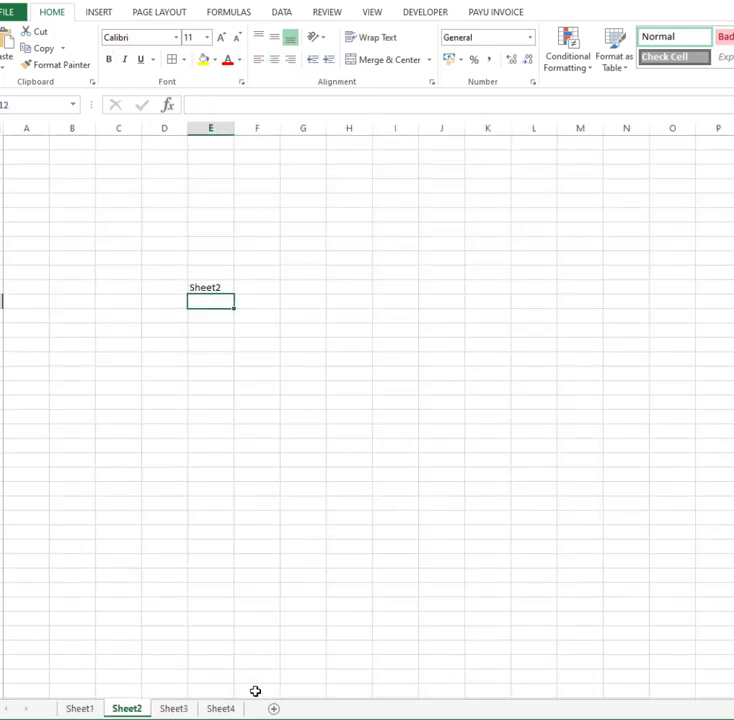
{"action": "key", "text": "ctrl+Page_Up"}
{"action": "key", "text": "ctrl+Page_Down"}
{"action": "key", "text": "ctrl+Page_Down"}
{"action": "key", "text": "ctrl+Page_Down"}
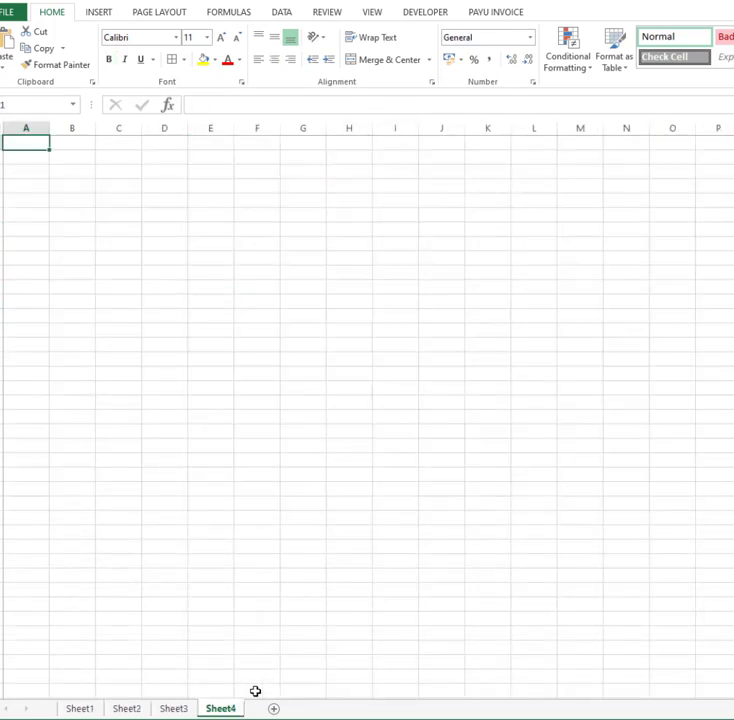
{"action": "key", "text": "ctrl+Page_Up"}
{"action": "key", "text": "ctrl+Page_Up"}
{"action": "key", "text": "ctrl+Page_Up"}
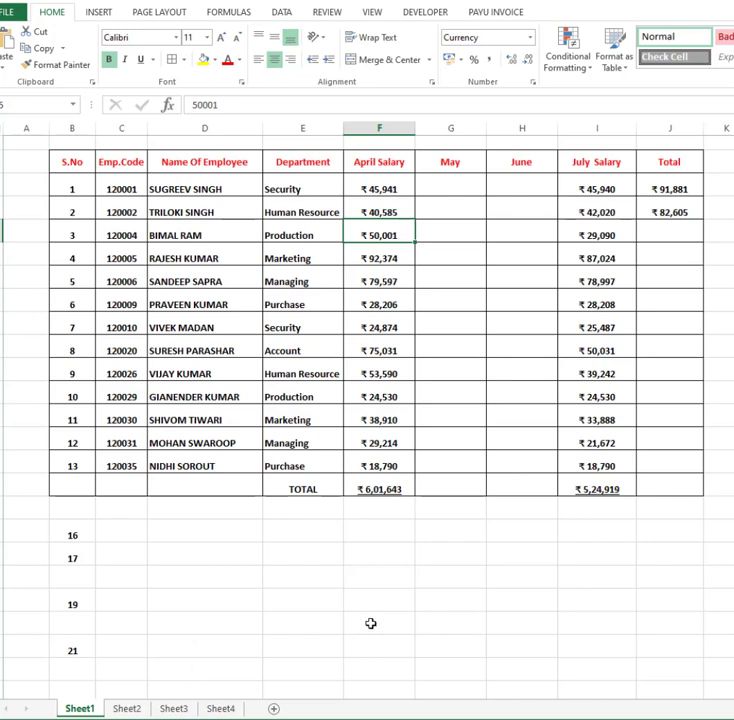
{"action": "left_click_drag", "start_coordinate": [57, 163], "coordinate": [655, 480]}
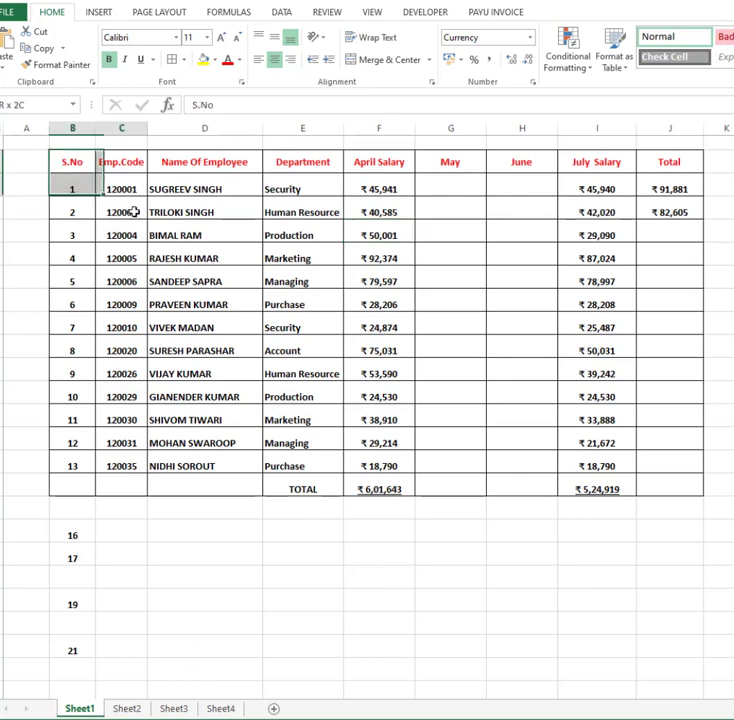
{"action": "left_click", "coordinate": [645, 574]}
{"action": "left_click", "coordinate": [329, 552]}
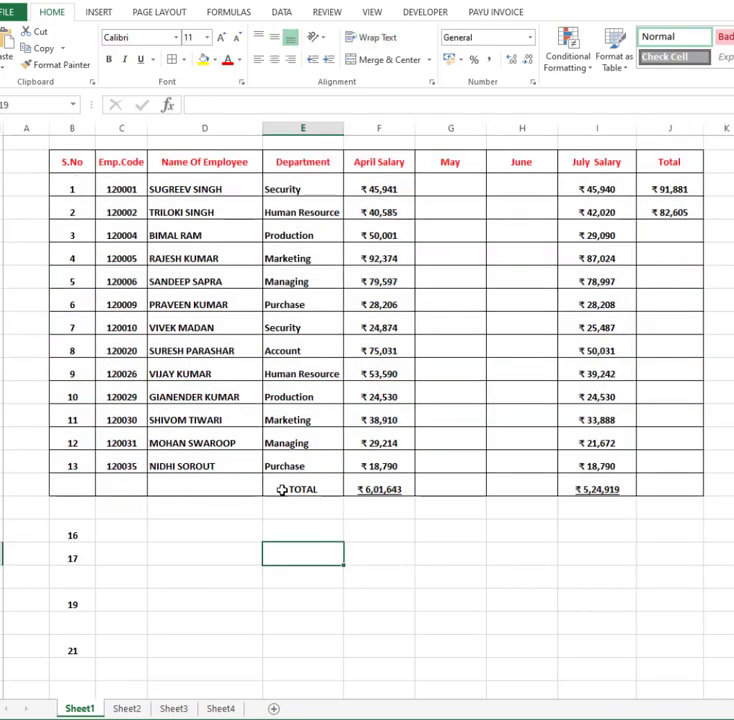
{"action": "left_click", "coordinate": [232, 579]}
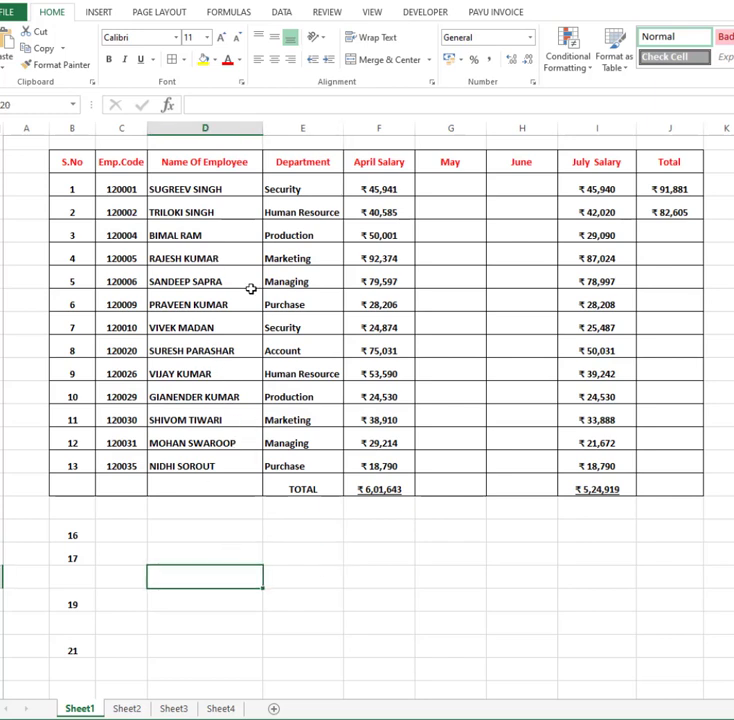
{"action": "left_click", "coordinate": [222, 188]}
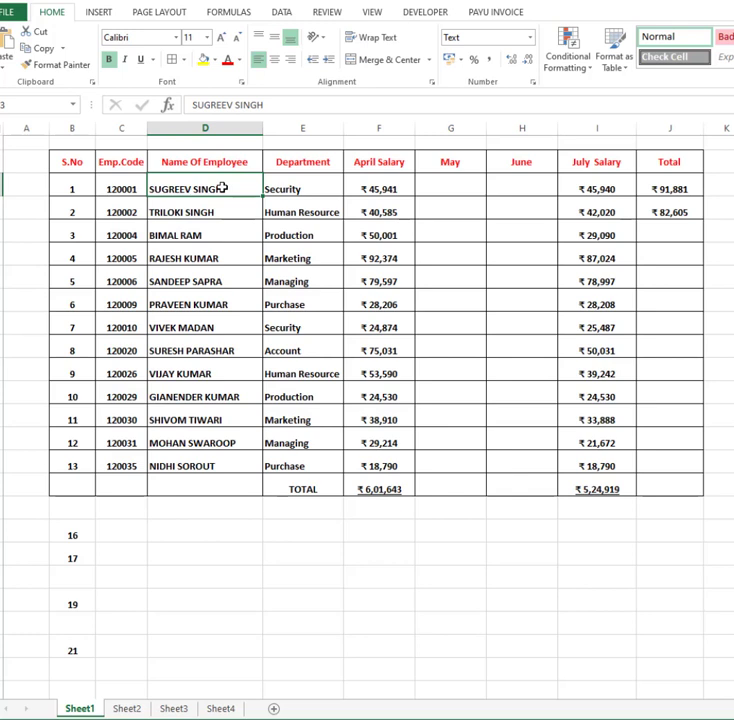
{"action": "key", "text": "ctrl+Down"}
{"action": "key", "text": "Left"}
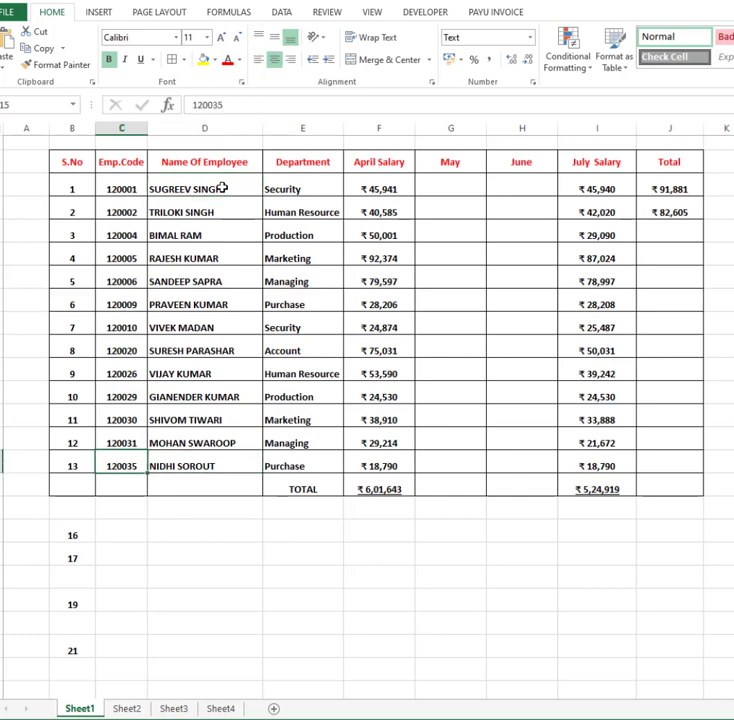
{"action": "key", "text": "Right"}
{"action": "key", "text": "Right"}
{"action": "key", "text": "Right"}
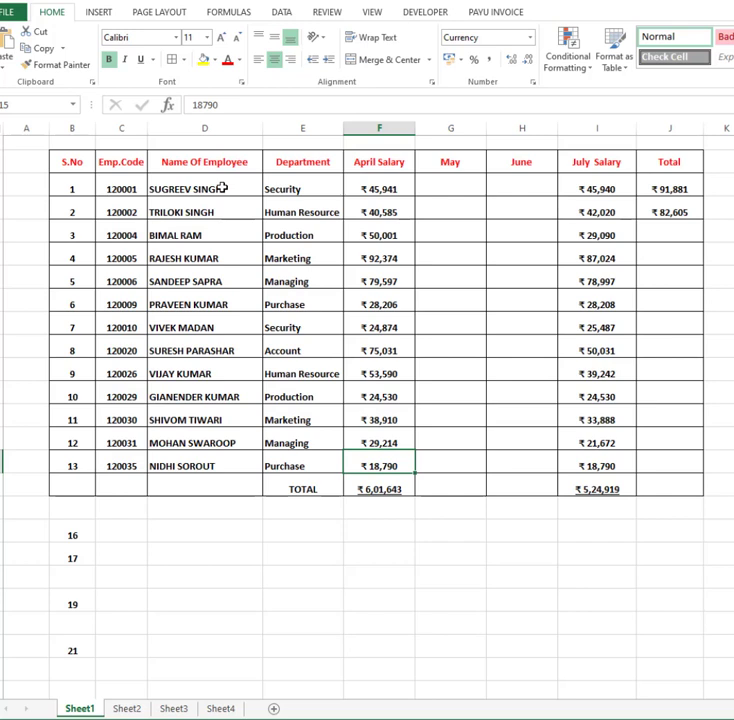
{"action": "left_click", "coordinate": [357, 530]}
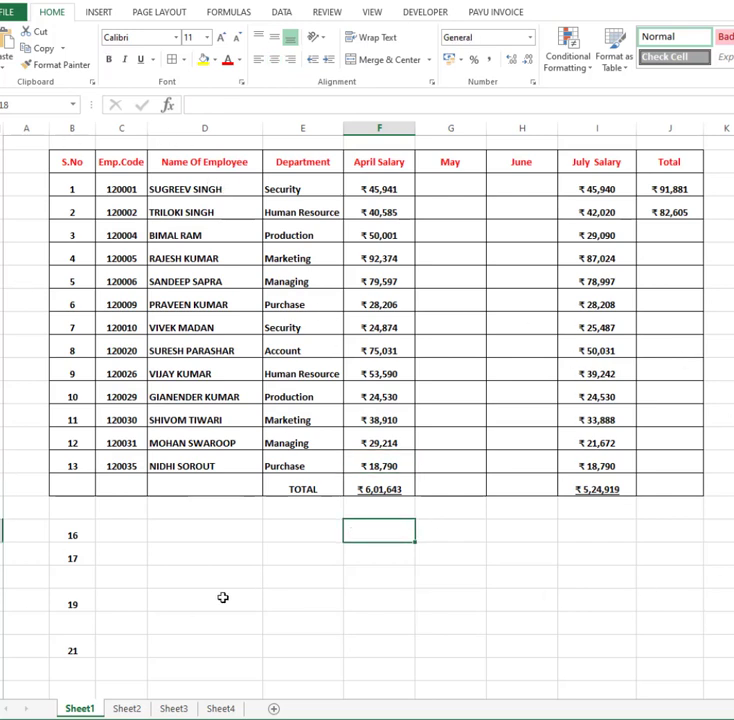
{"action": "left_click", "coordinate": [255, 577]}
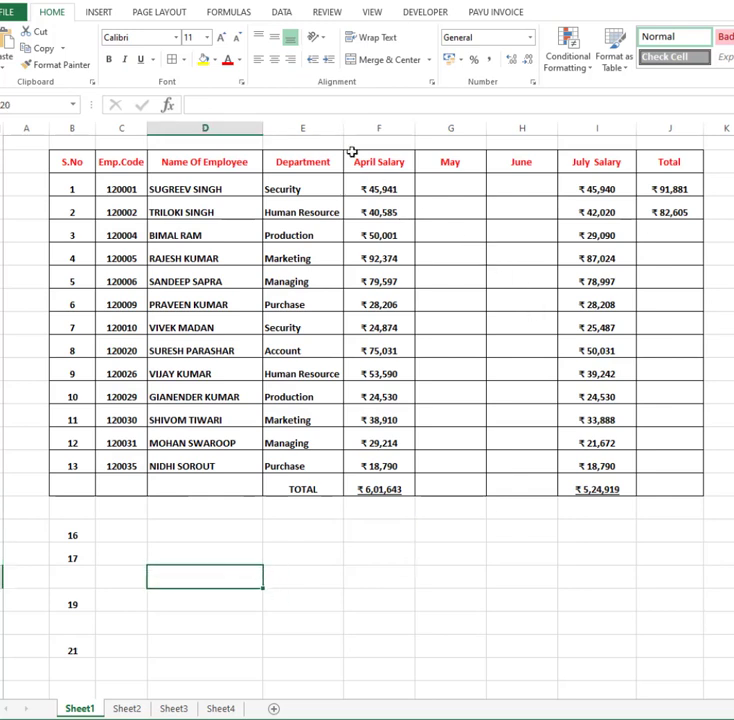
{"action": "left_click", "coordinate": [365, 567]}
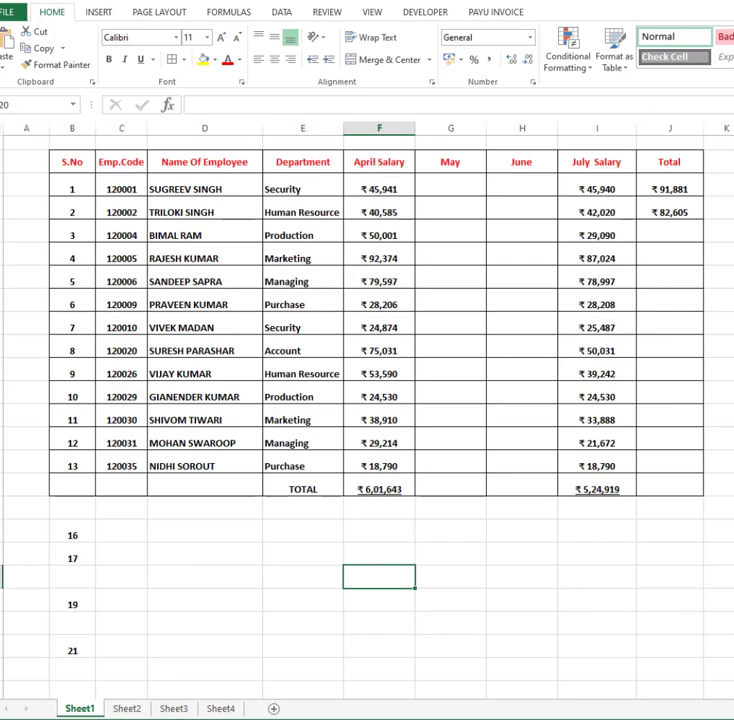
{"action": "left_click", "coordinate": [17, 104]}
{"action": "key", "text": "BackSpace"}
{"action": "type", "text": "10000"}
{"action": "key", "text": "Return"}
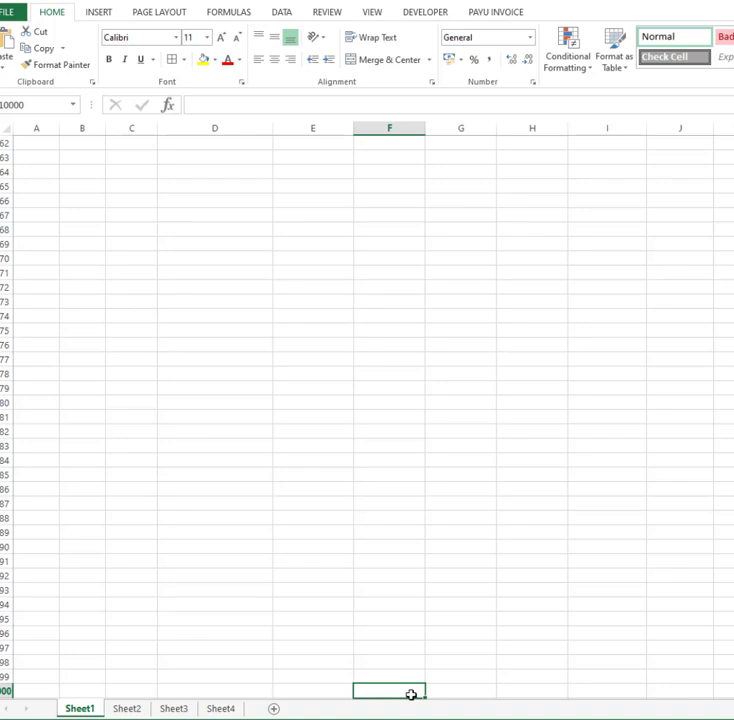
{"action": "key", "text": "ctrl+Up"}
{"action": "key", "text": "ctrl+Up"}
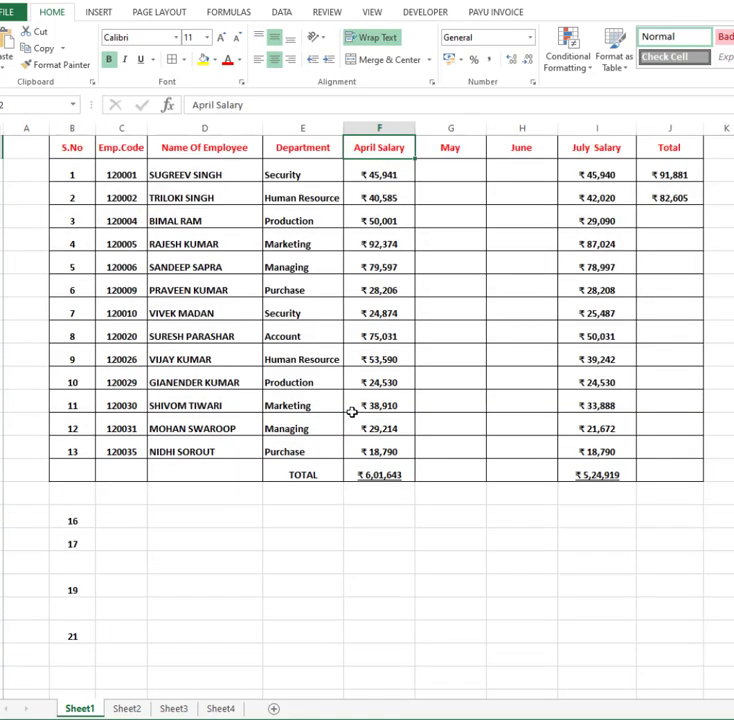